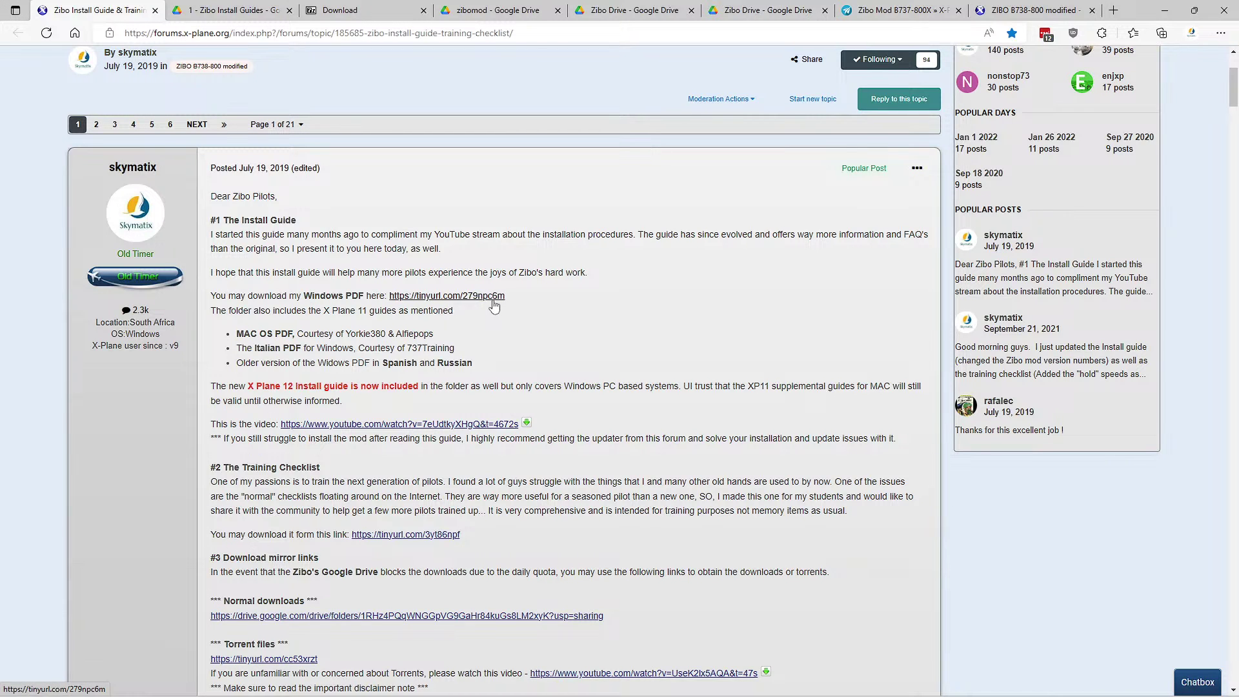
- Open the PC folder inside the shared "1 - Zibo Install Guides" folder to view the guide languages
left_click(242, 8)
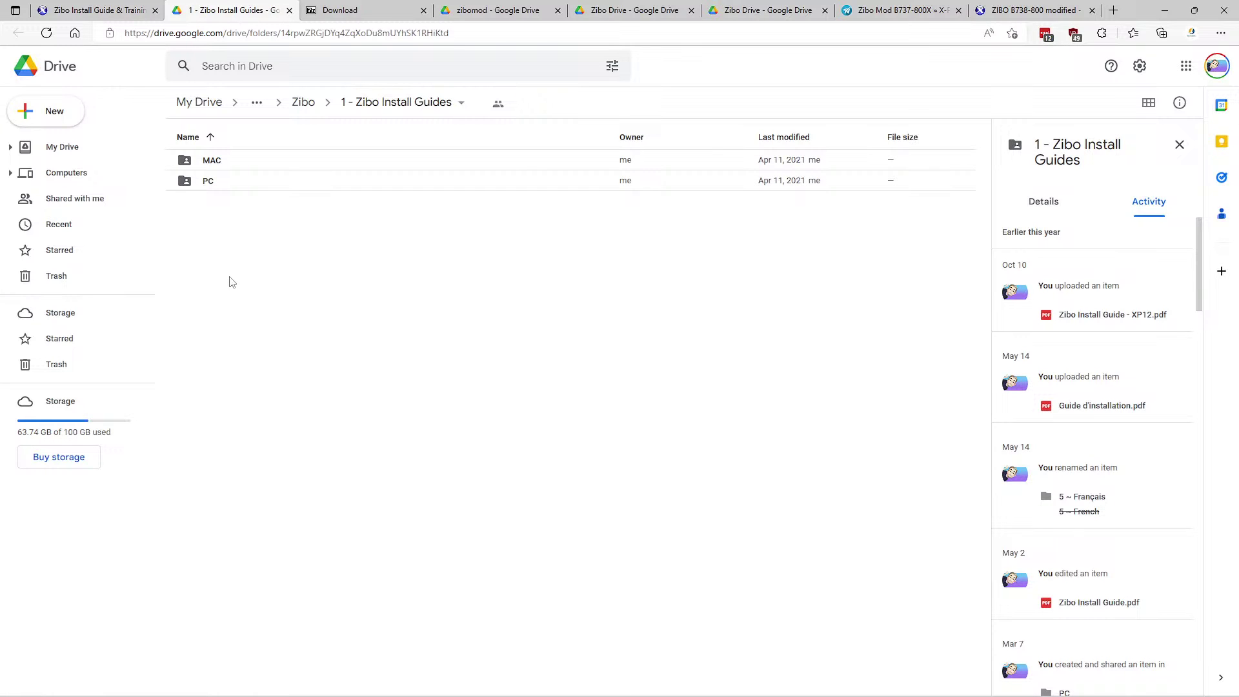
double_click(207, 183)
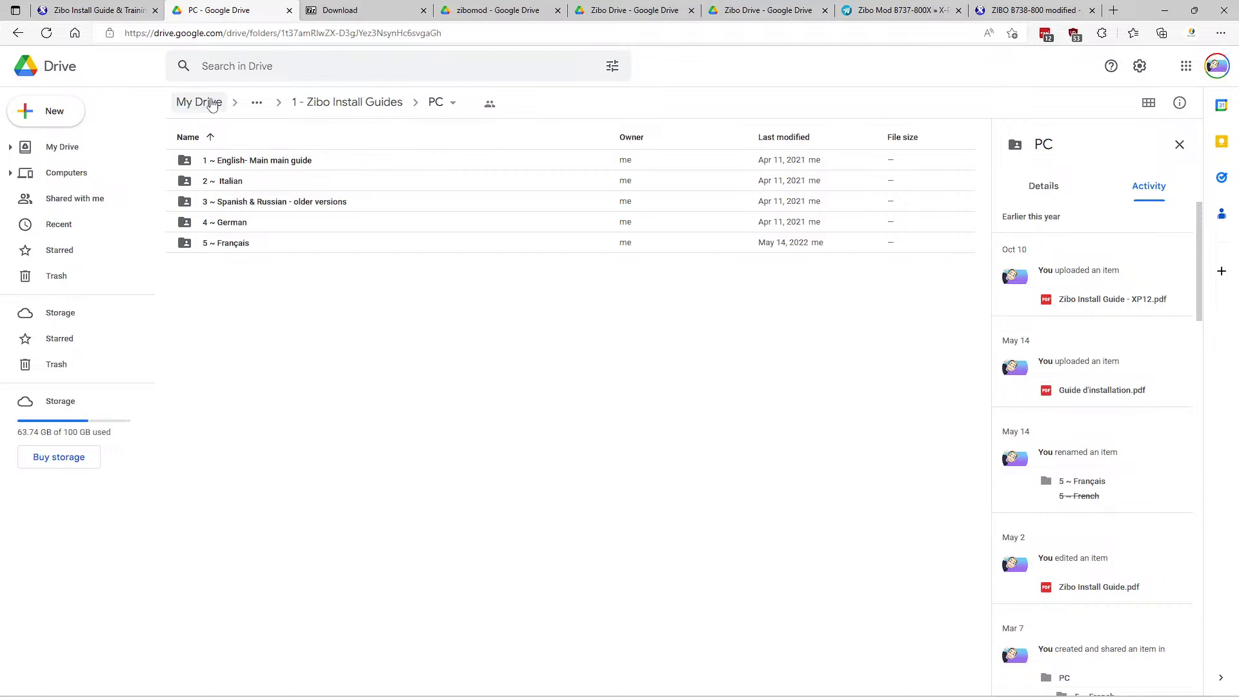
- Return to the Zibo Install Guide & Training Checklist topic and review the first post's guide, checklist and mirror links
left_click(118, 13)
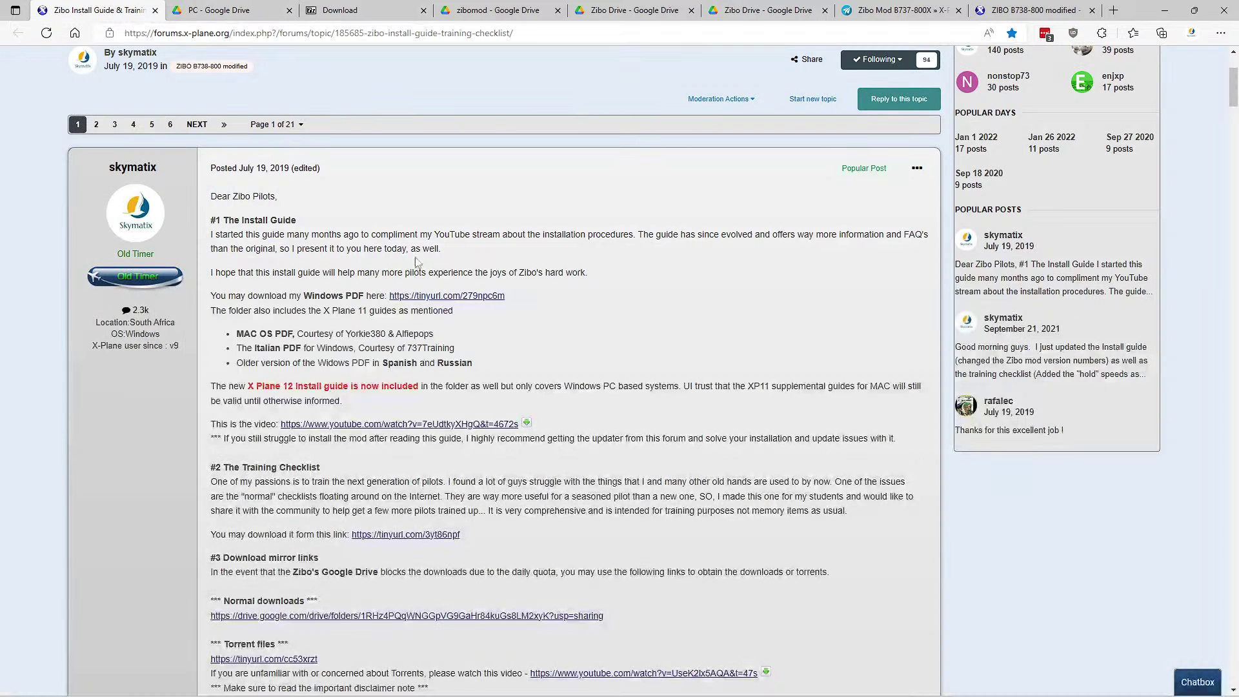
scroll(500, 349, "down", 1)
scroll(490, 411, "down", 2)
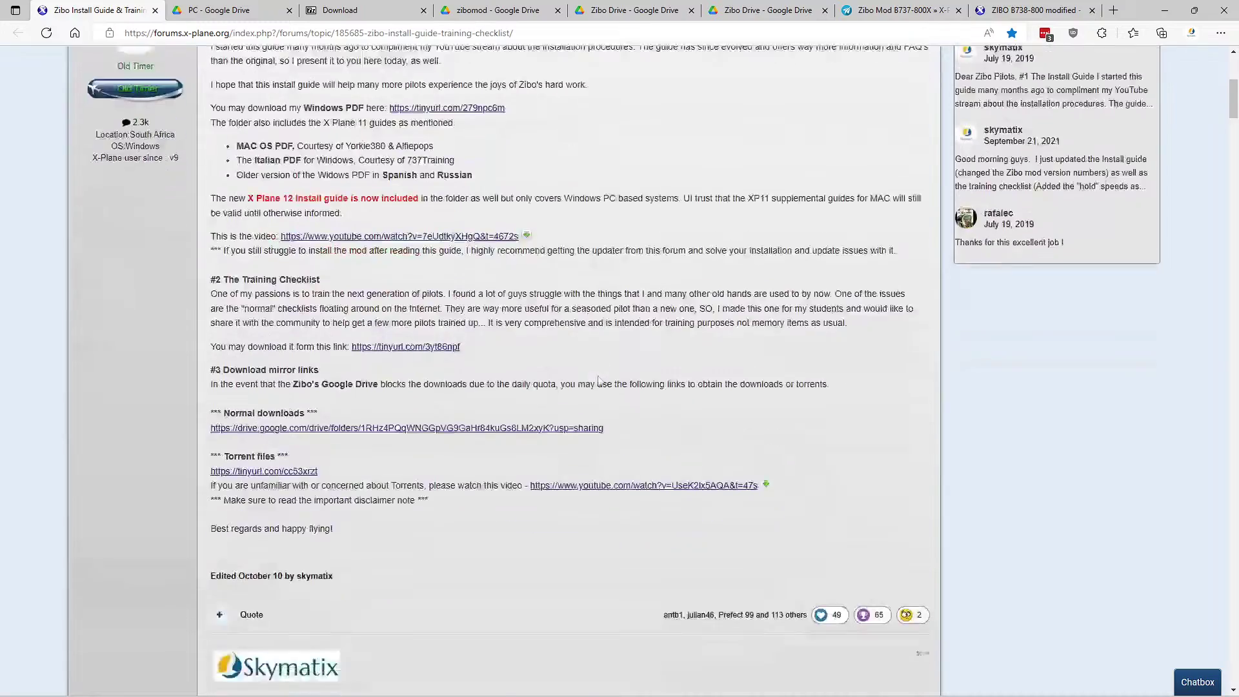
scroll(610, 354, "up", 2)
scroll(610, 354, "up", 3)
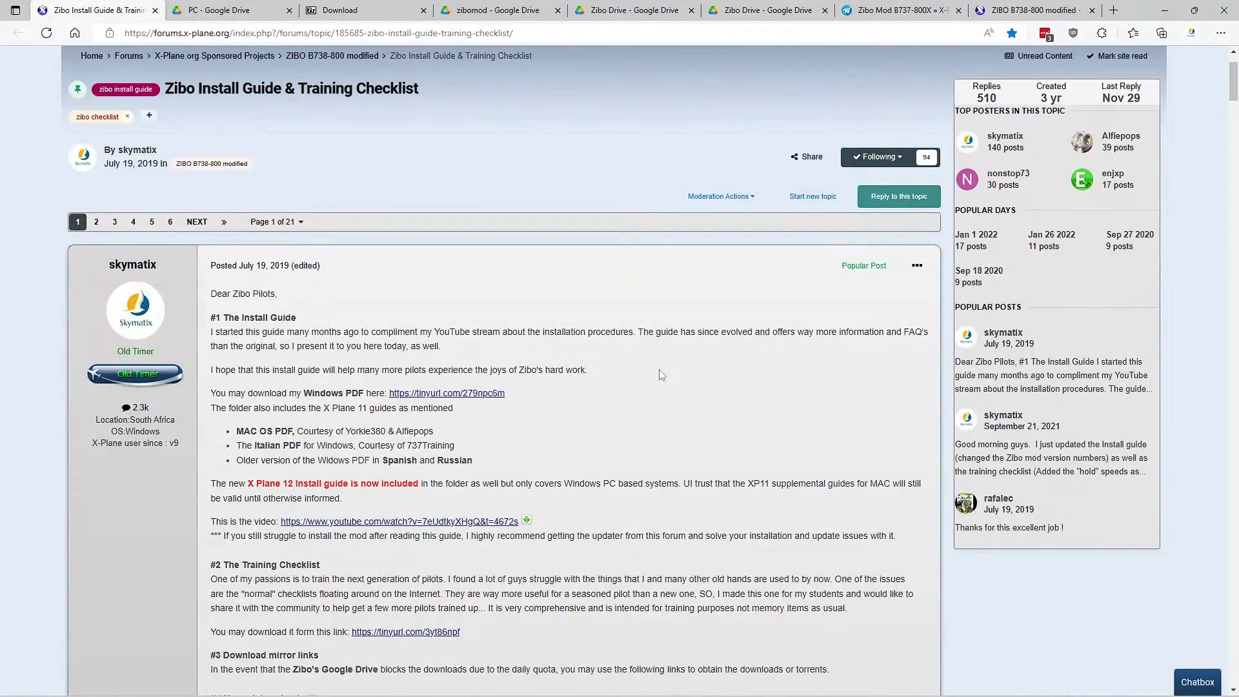
scroll(660, 375, "down", 4)
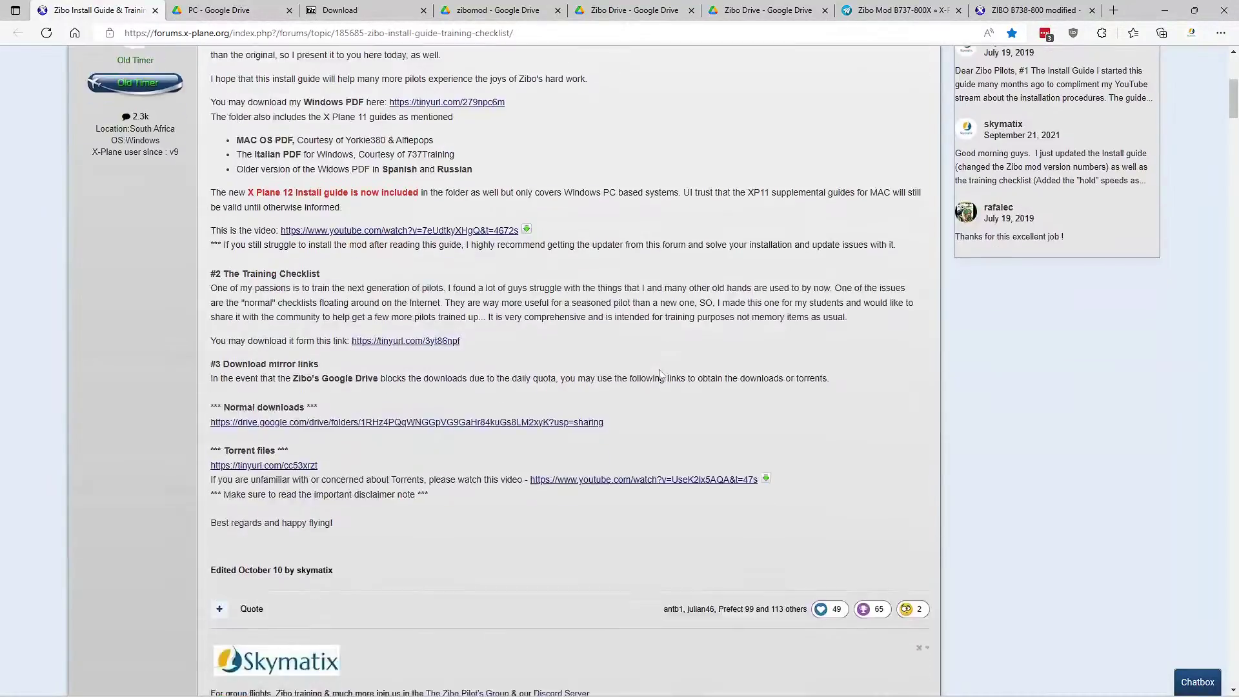
scroll(659, 374, "up", 6)
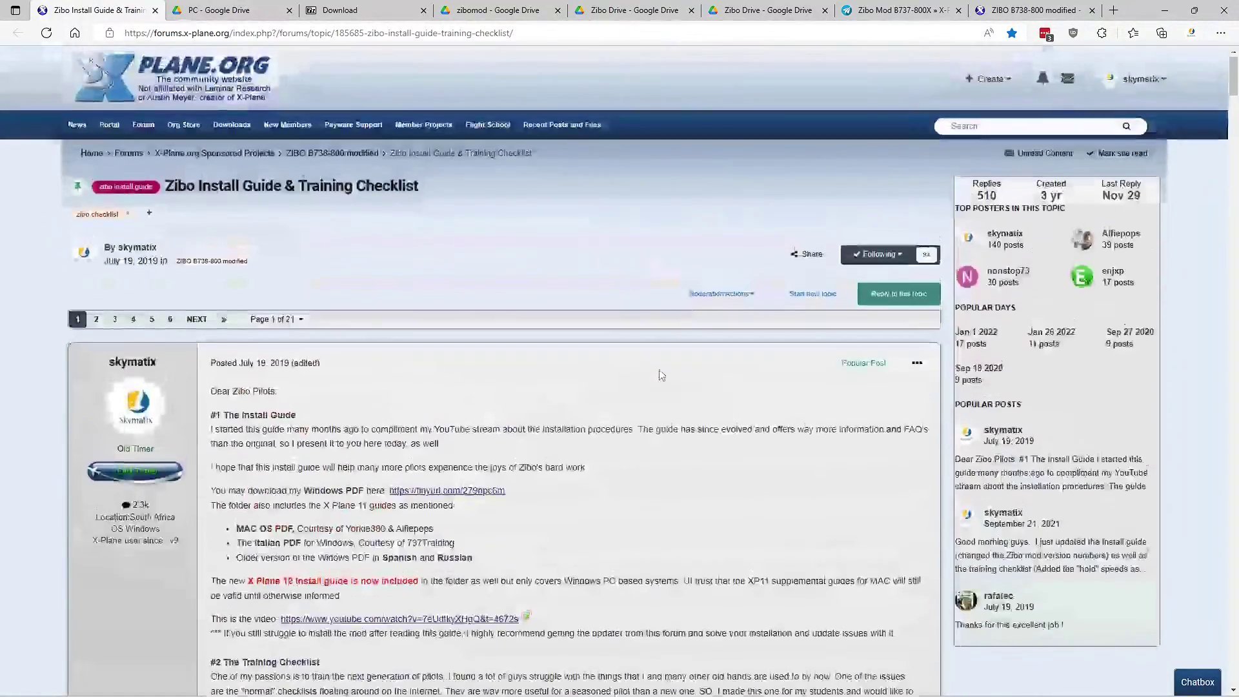
- Go to the last page of the install guide topic and look through its most recent replies
left_click(225, 320)
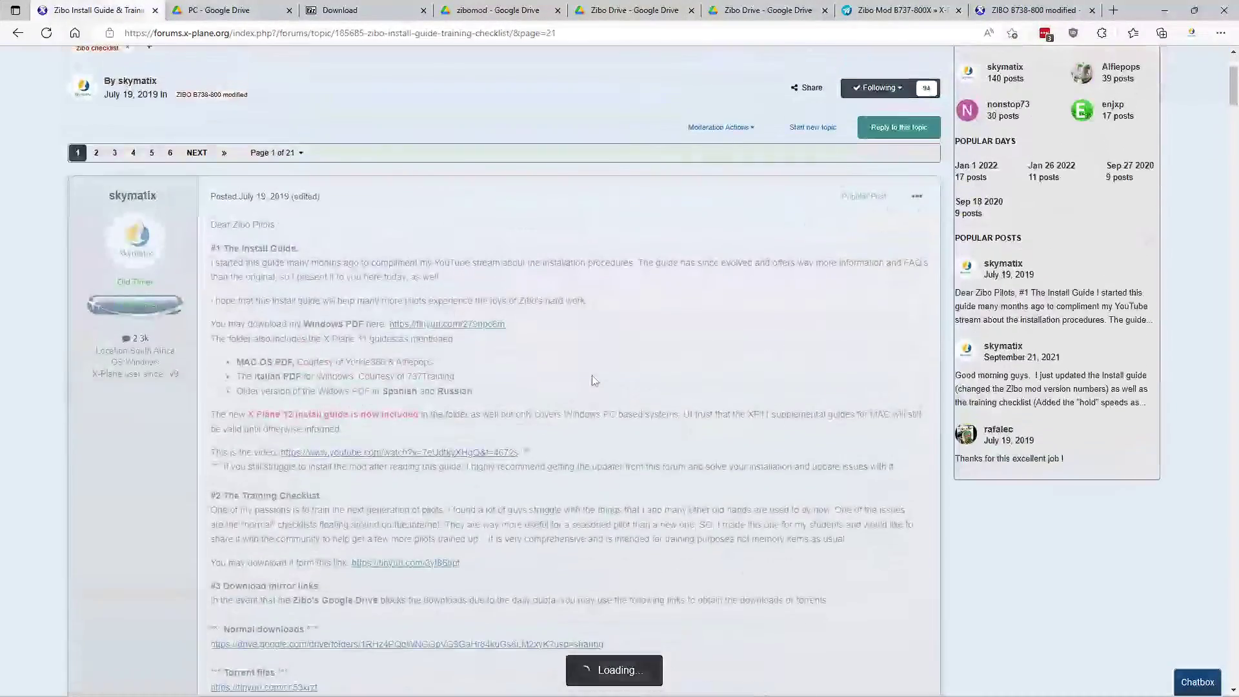
scroll(591, 375, "down", 15)
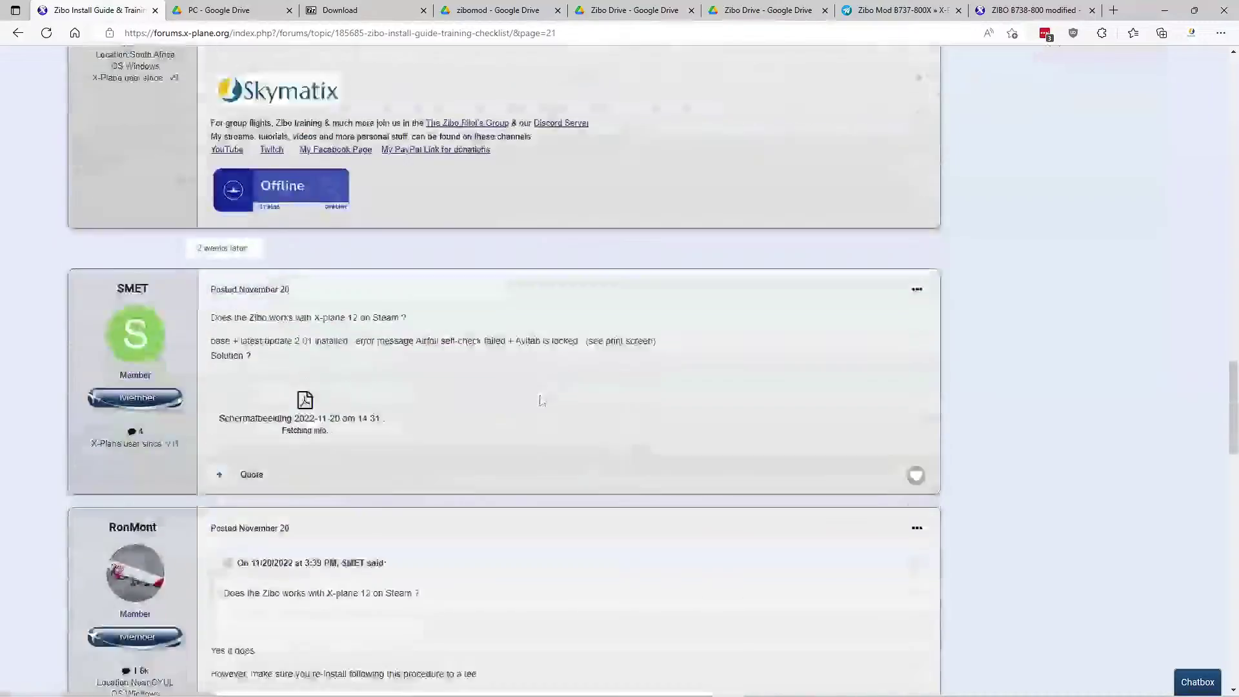
scroll(541, 400, "down", 20)
scroll(532, 403, "up", 3)
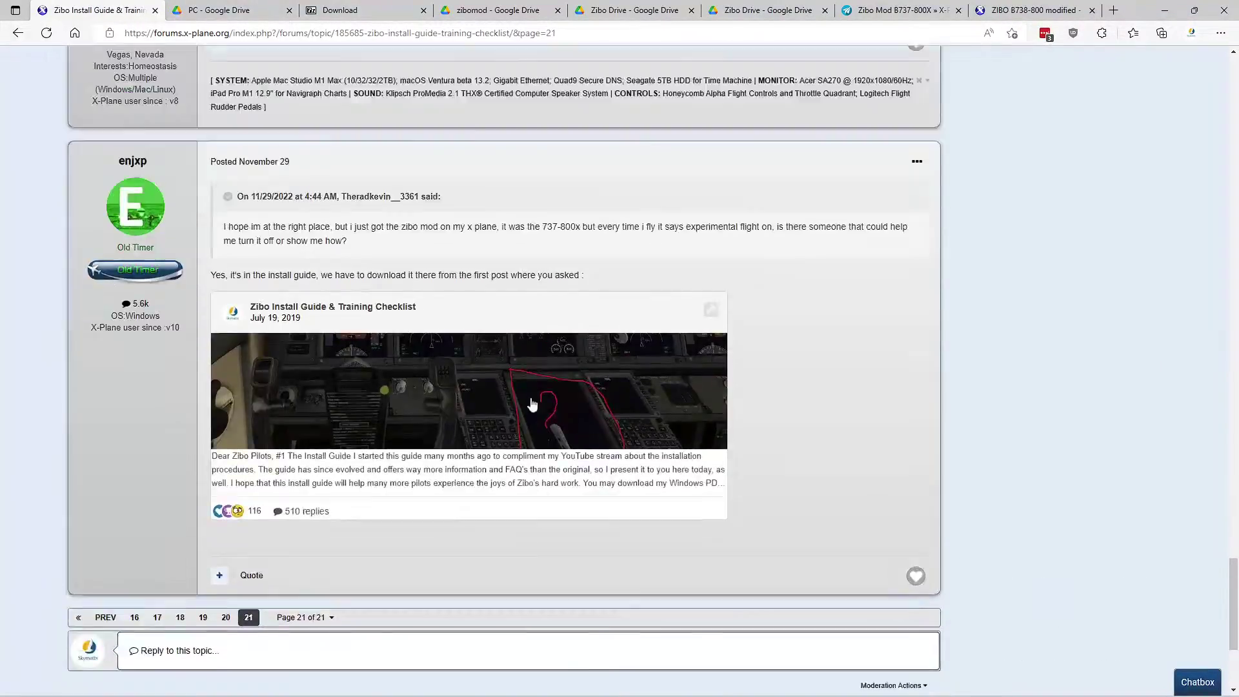
scroll(532, 404, "up", 15)
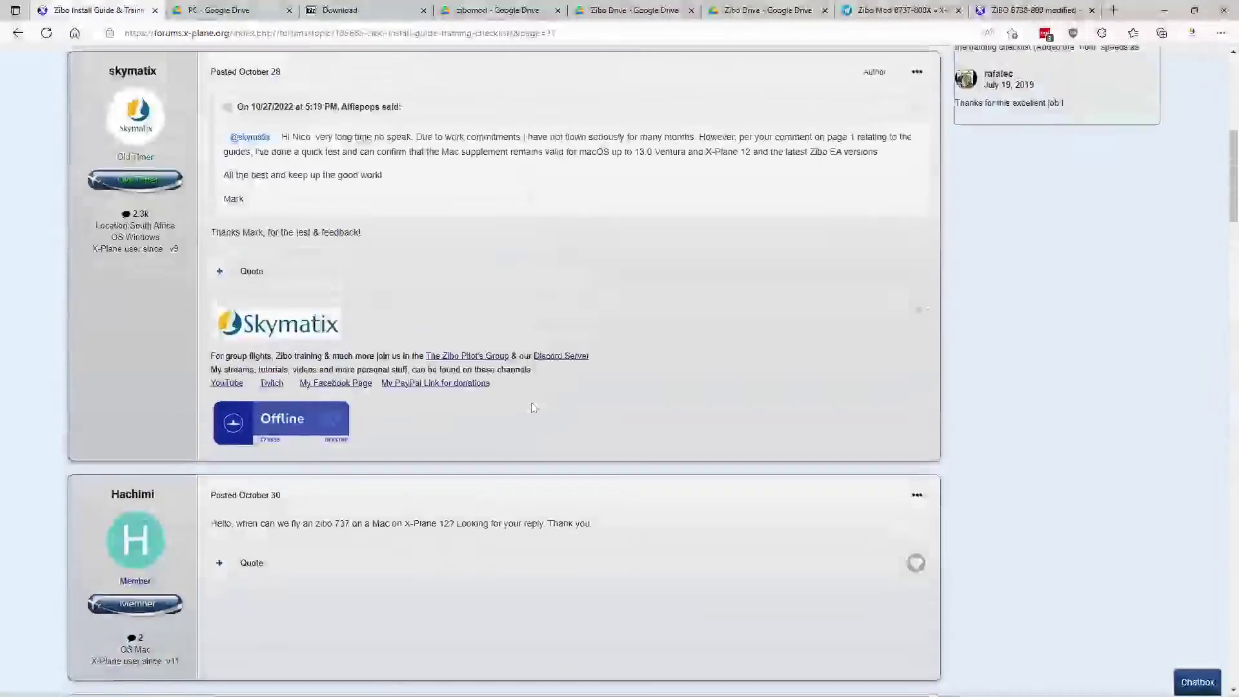
scroll(532, 402, "up", 8)
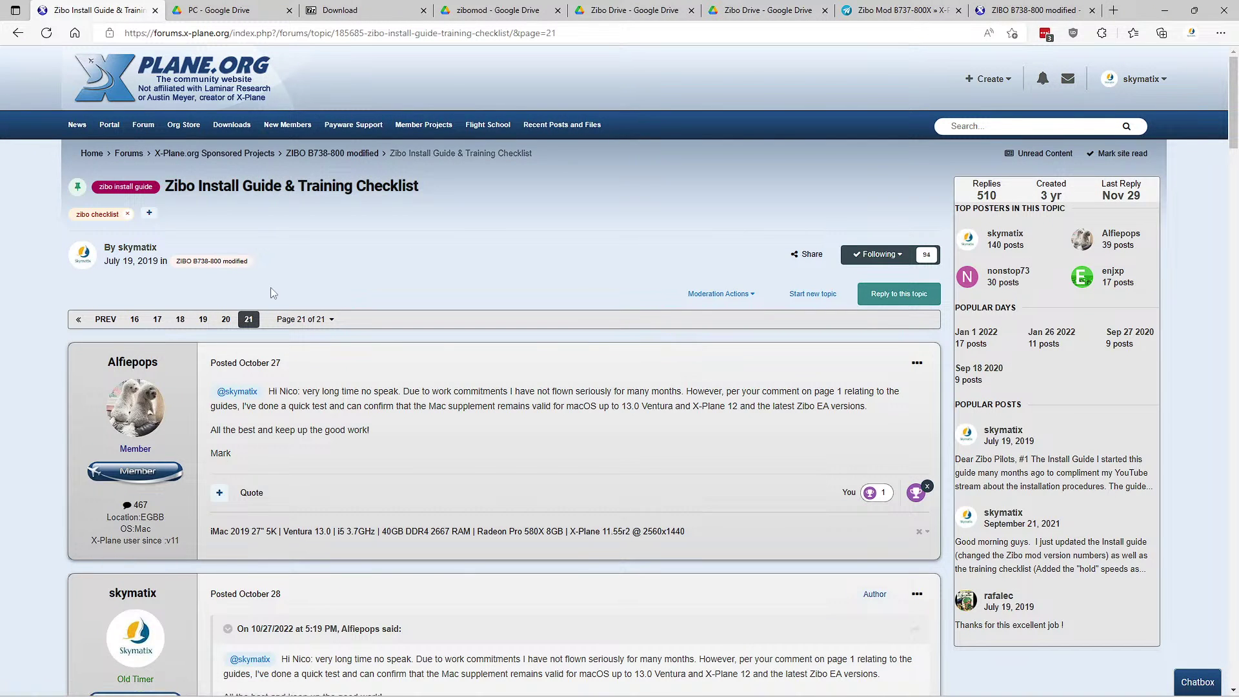
- Open the ZIBO B738-800 modified forum and look through the pinned topics down to "Zibo B737-800 modified in X-Plane 12"
left_click(218, 270)
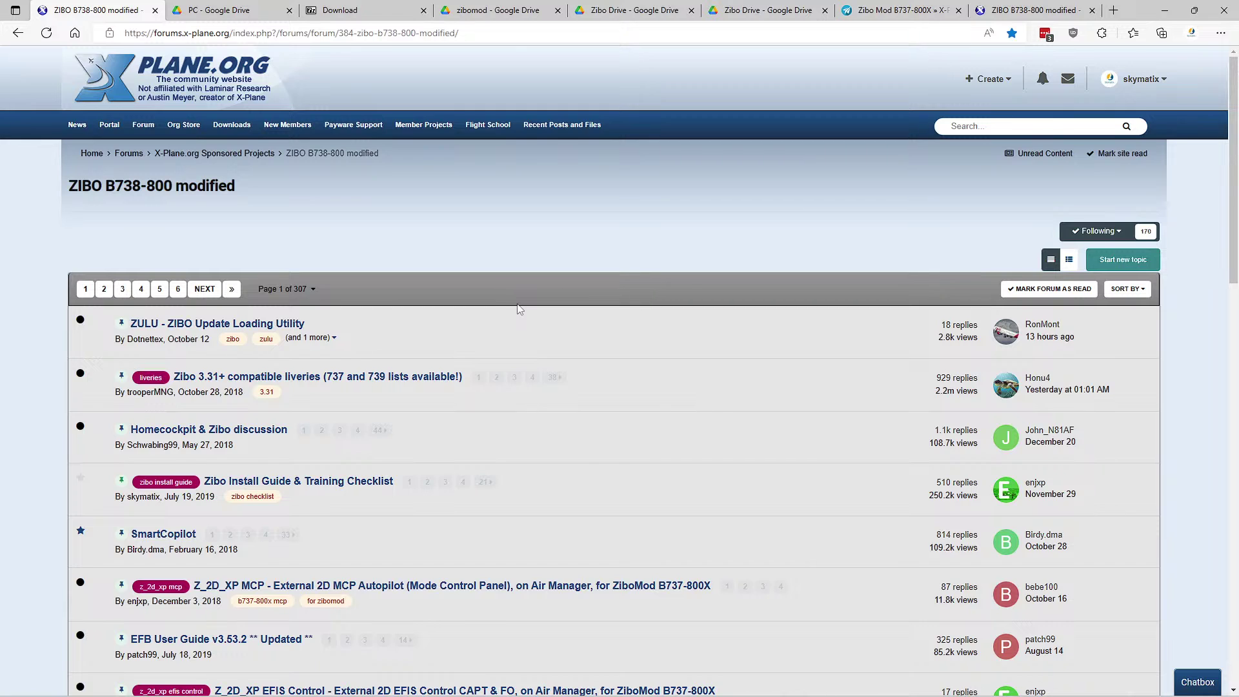
scroll(518, 304, "down", 3)
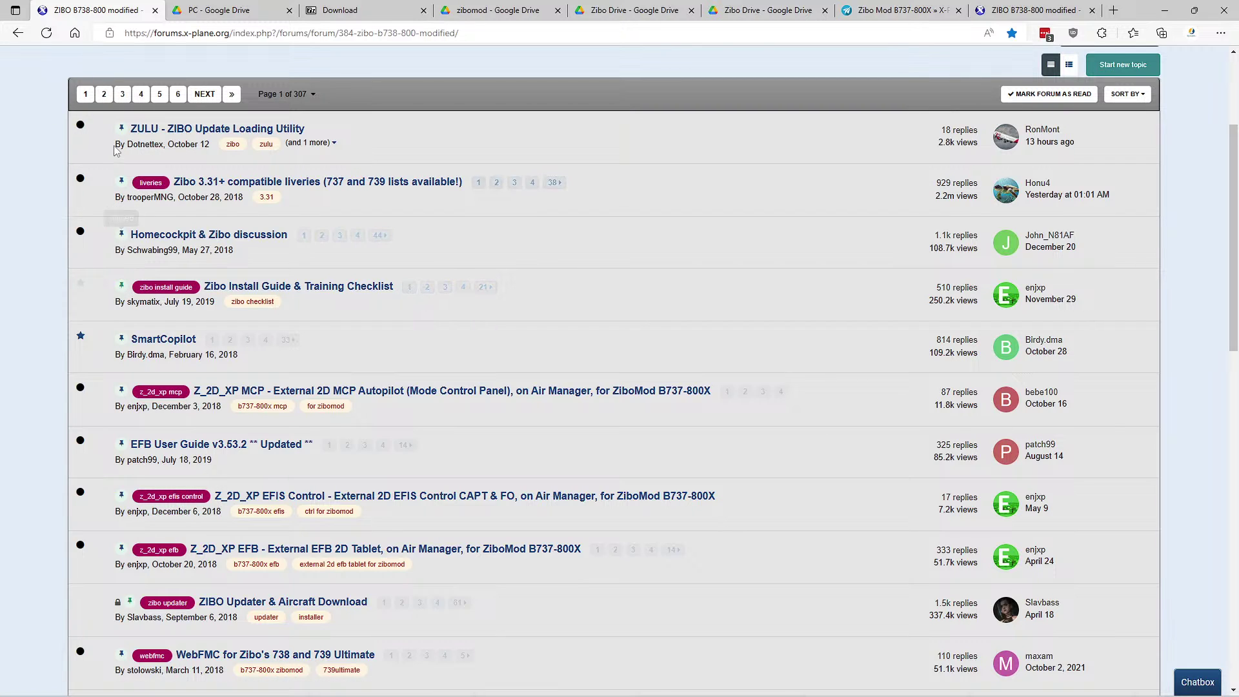
scroll(146, 439, "down", 2)
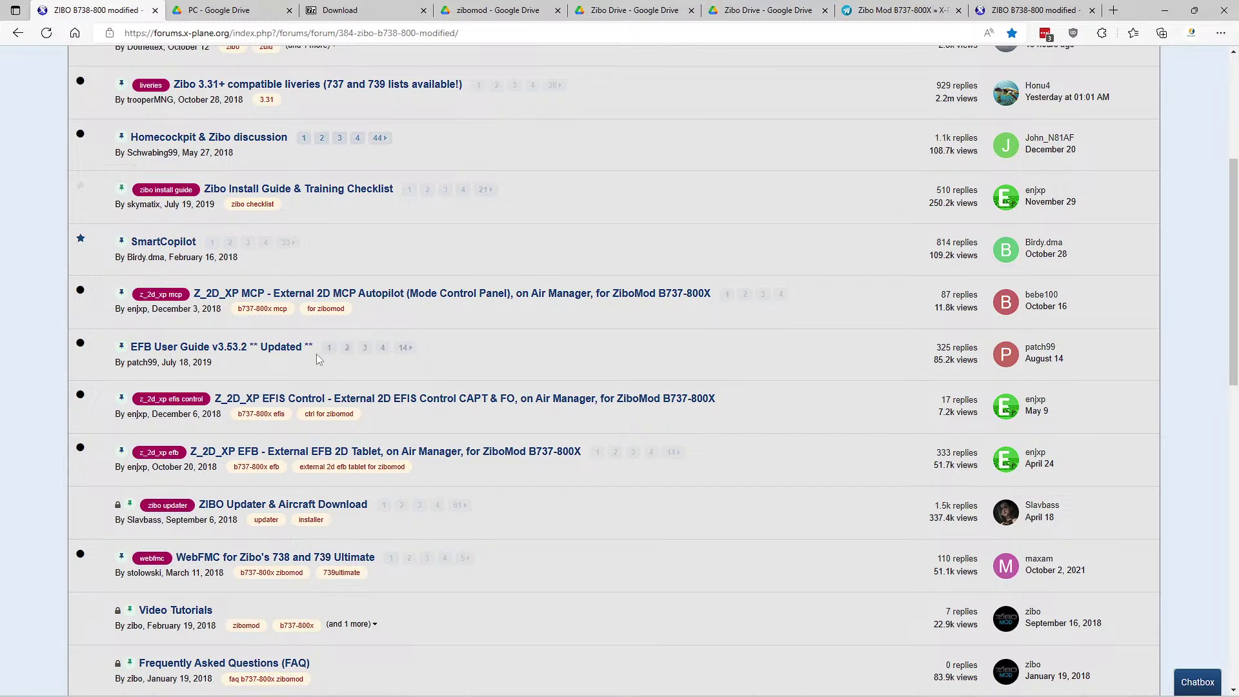
scroll(448, 405, "down", 3)
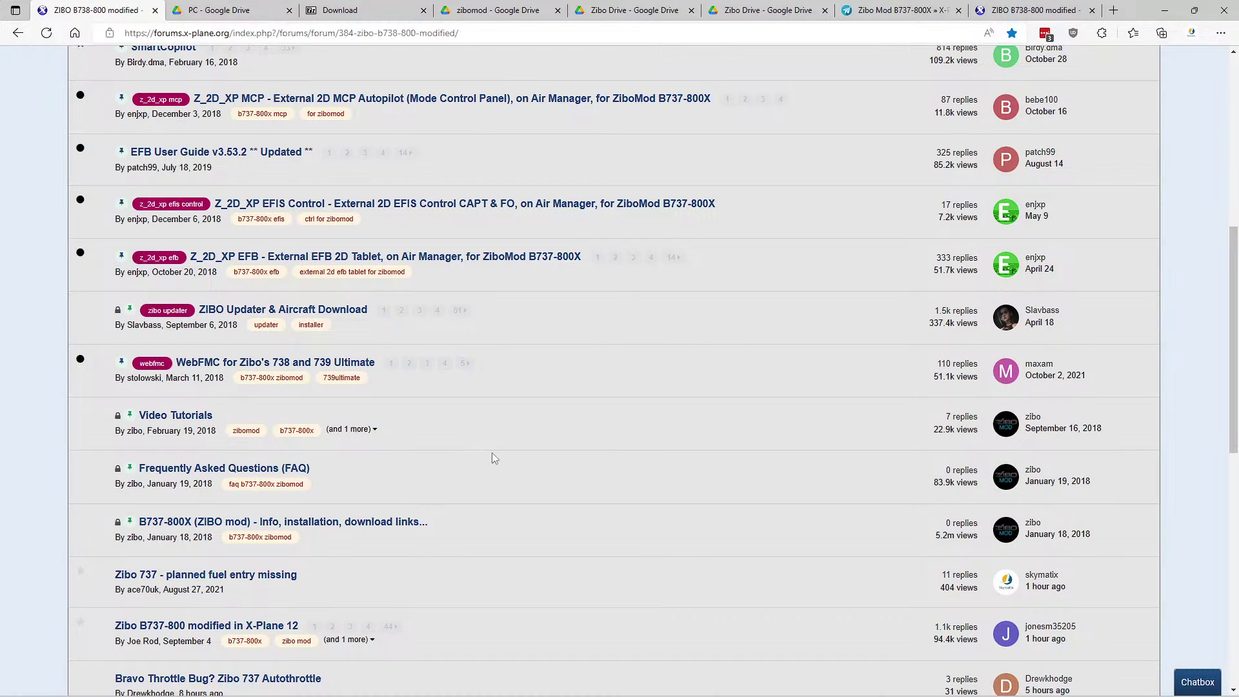
scroll(493, 453, "down", 1)
scroll(492, 454, "down", 1)
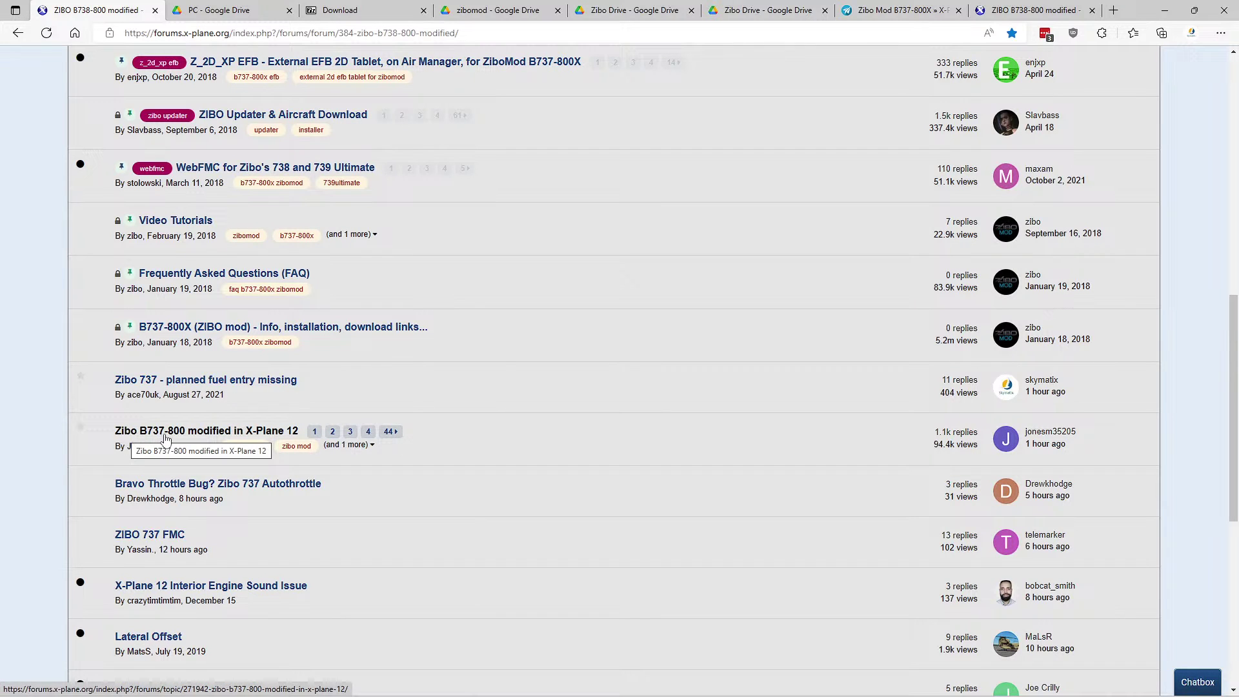
mouse_move(165, 439)
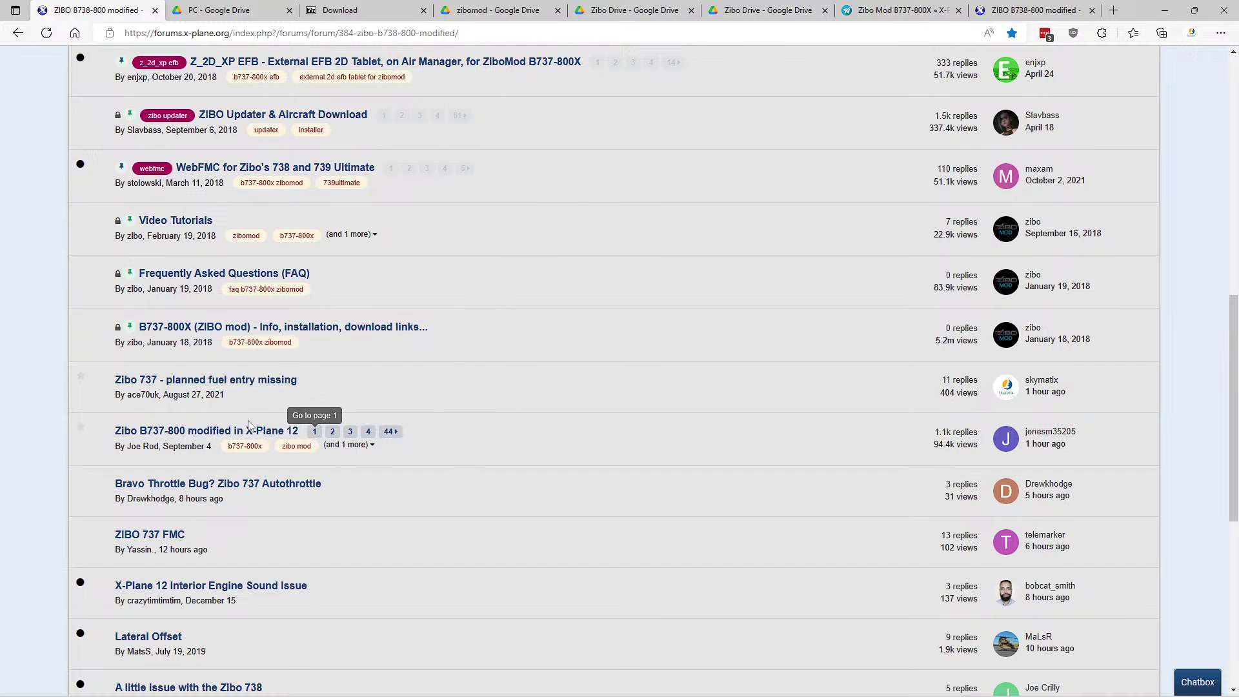
- Examine the regular topics below the pinned ones, the forum's search area and the "Zibo B737-800 modified in X-Plane 12" entry
scroll(513, 439, "up", 3)
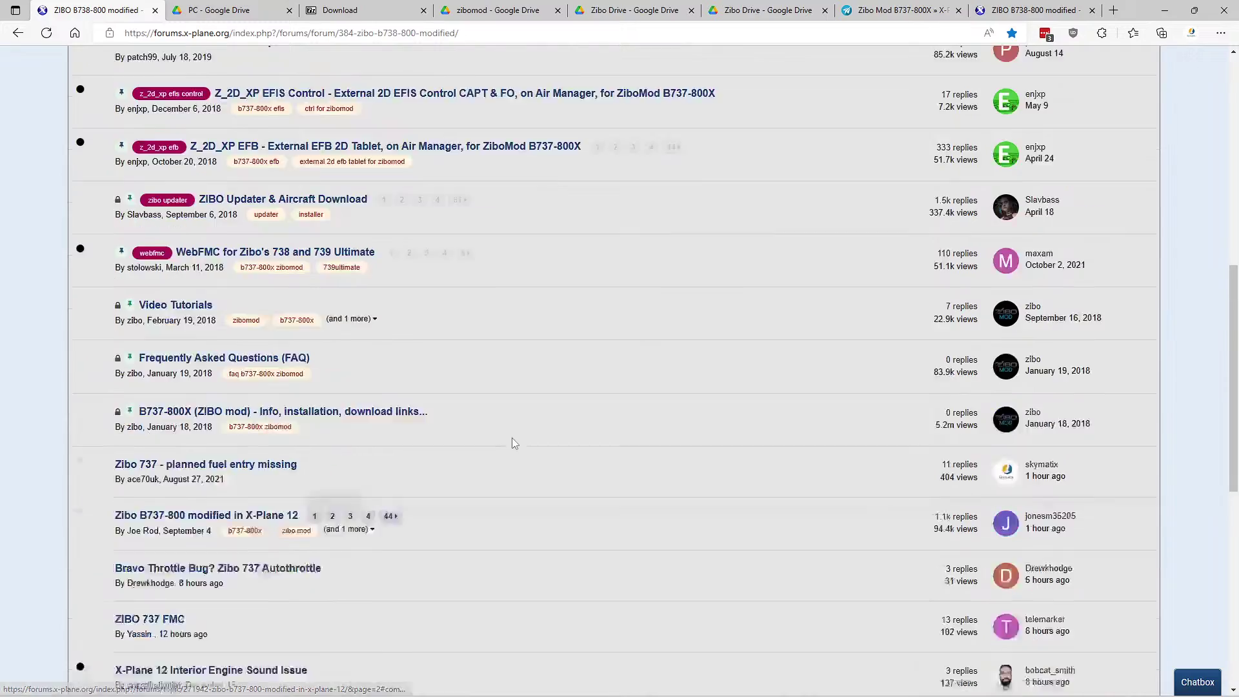
scroll(517, 448, "down", 3)
scroll(429, 462, "down", 6)
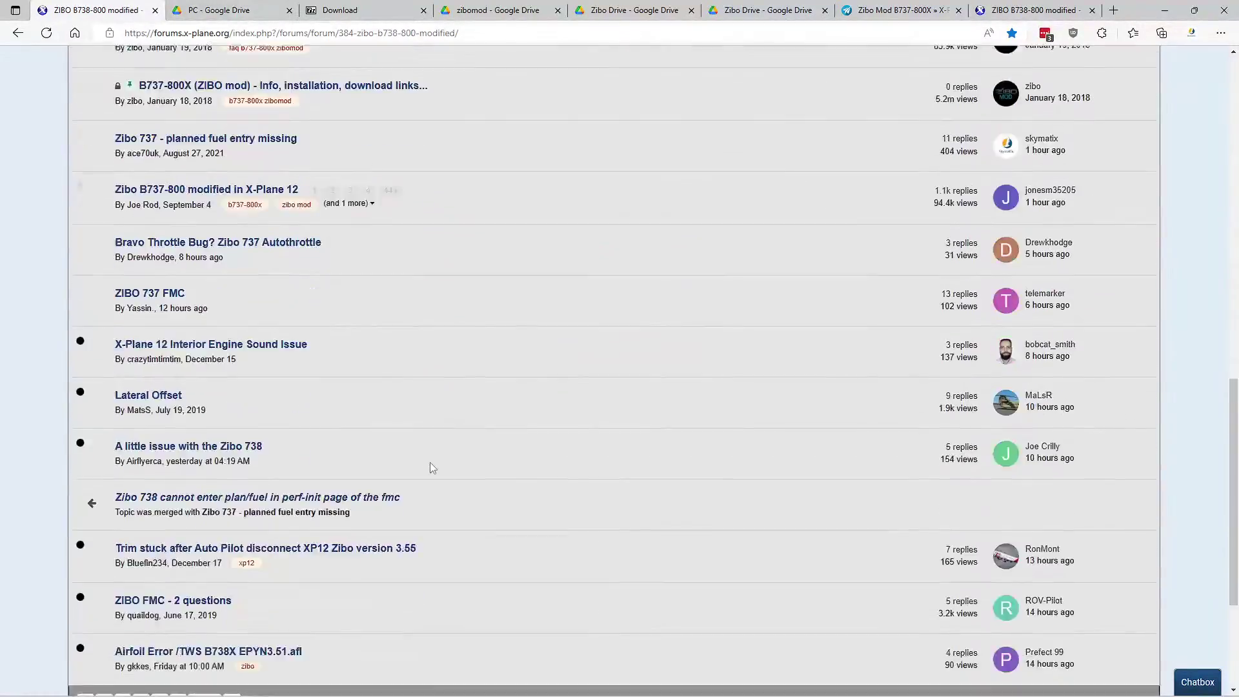
scroll(433, 454, "up", 5)
scroll(335, 401, "up", 1)
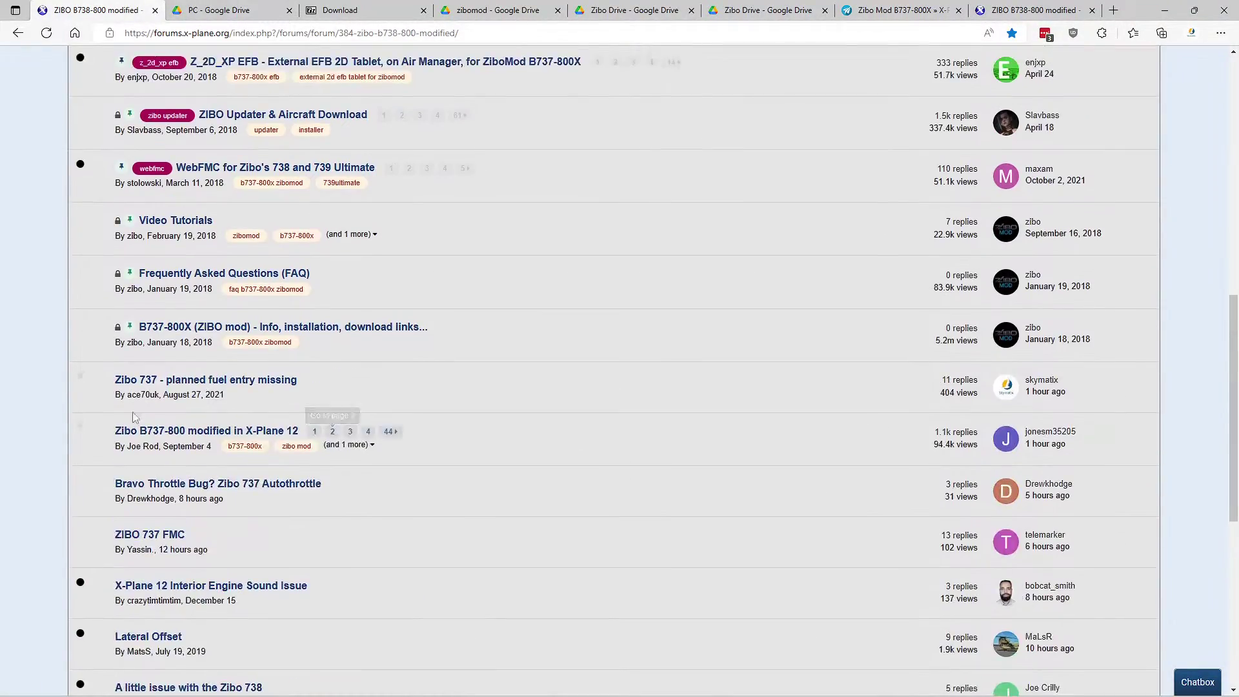
mouse_move(292, 437)
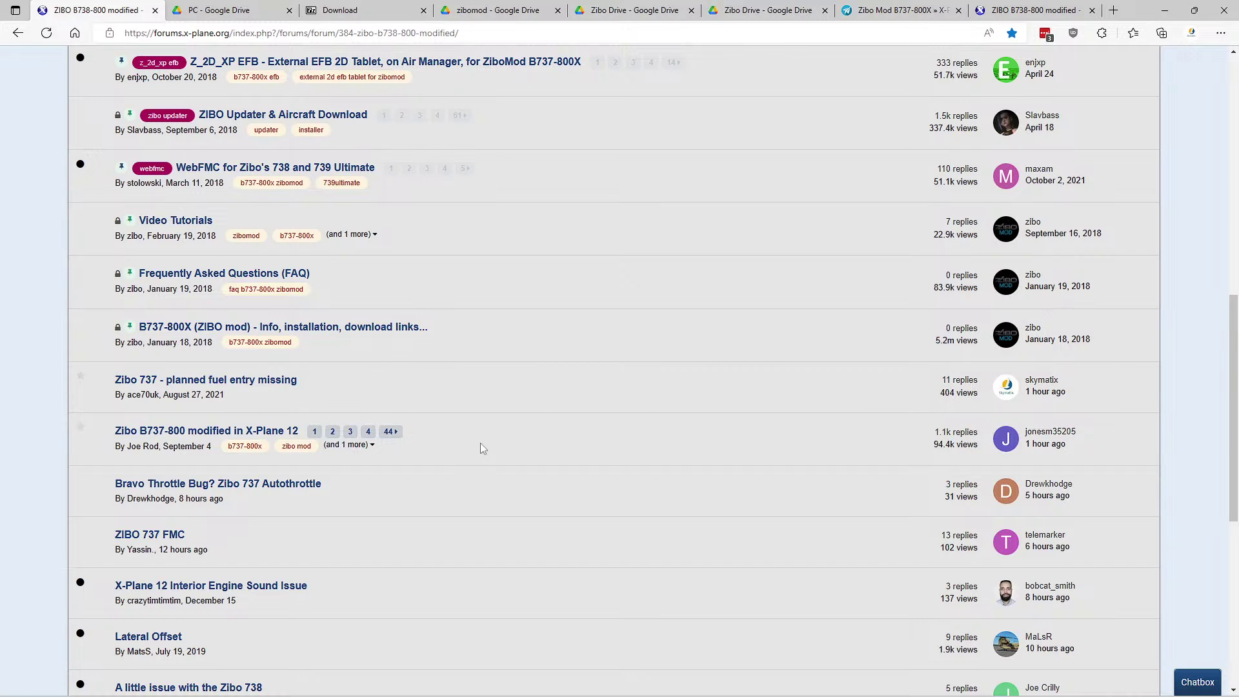
scroll(481, 443, "up", 13)
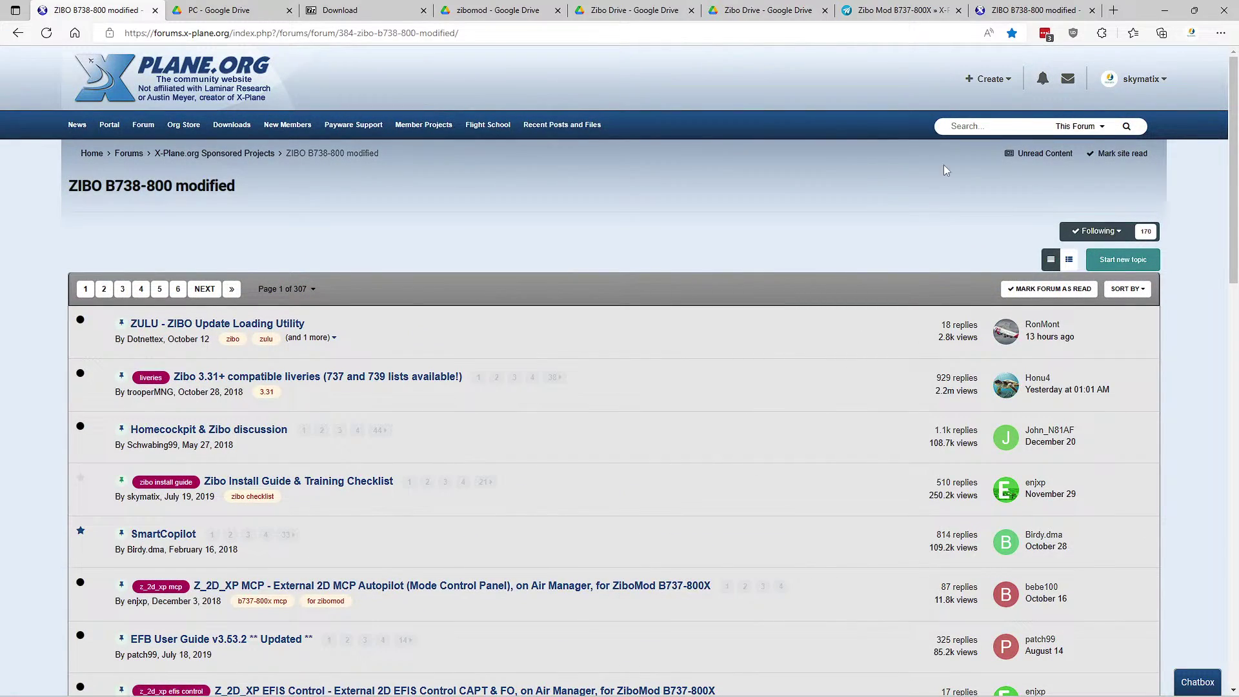
scroll(774, 440, "down", 9)
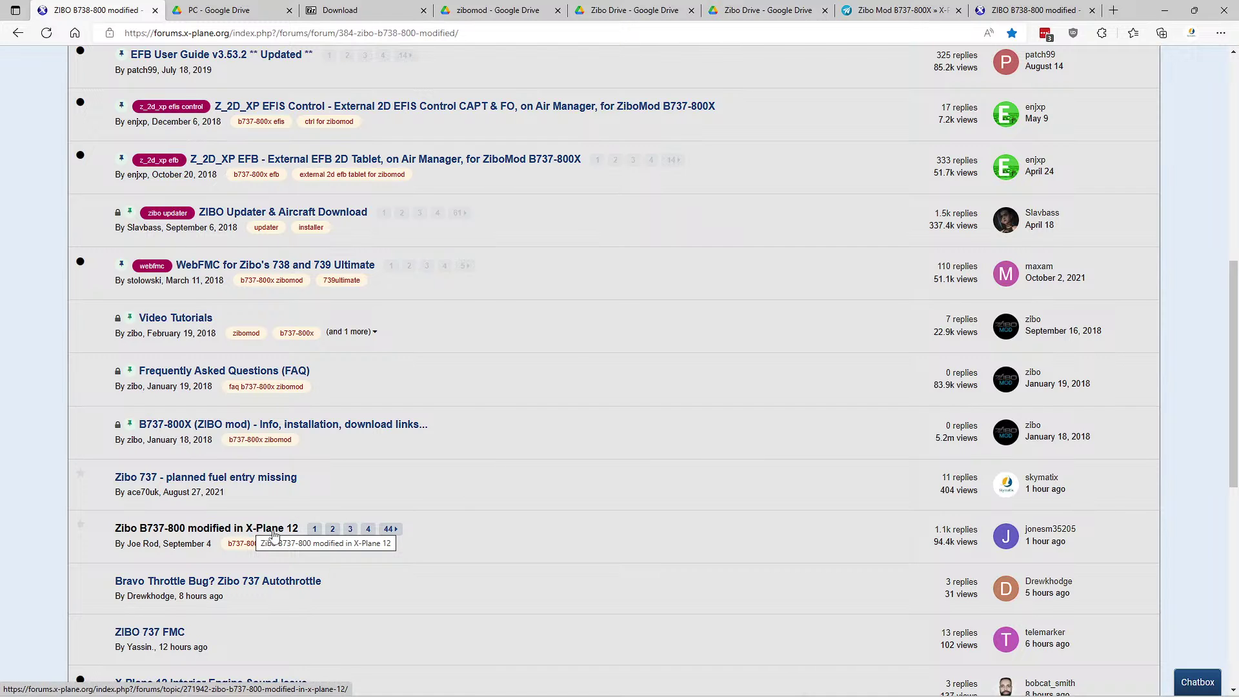
mouse_move(274, 533)
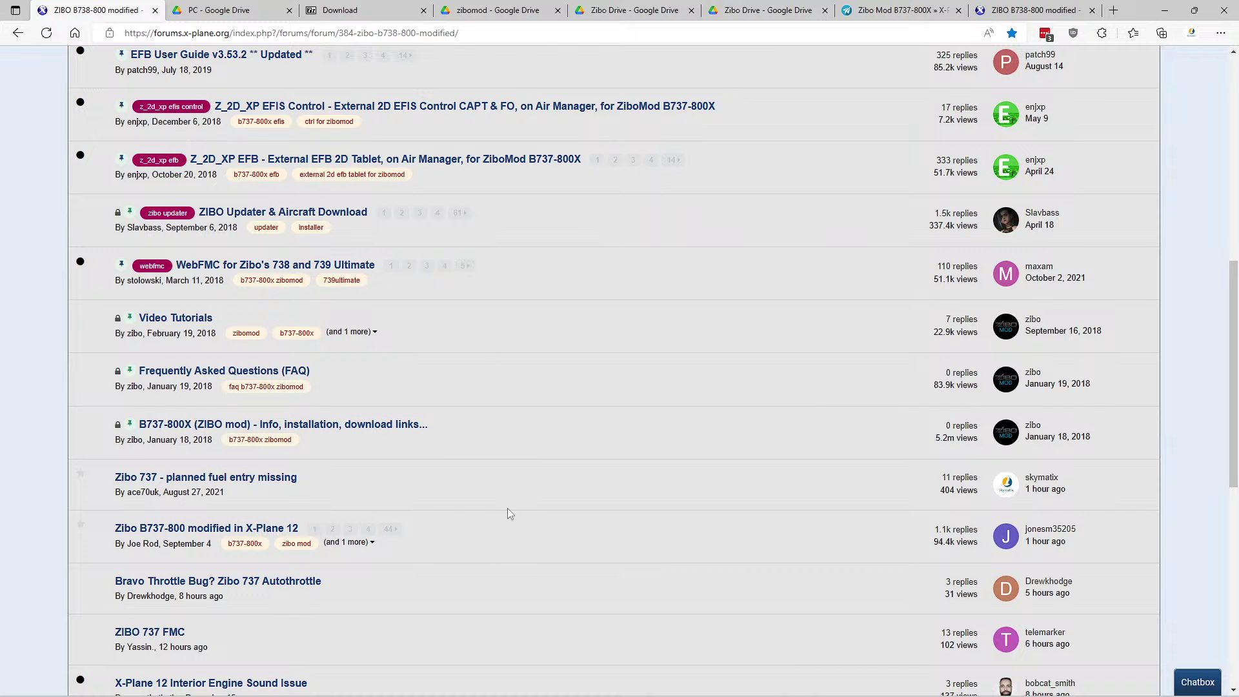
- Reopen the pinned Zibo Install Guide & Training Checklist topic from the forum list and view its first post
scroll(490, 502, "up", 7)
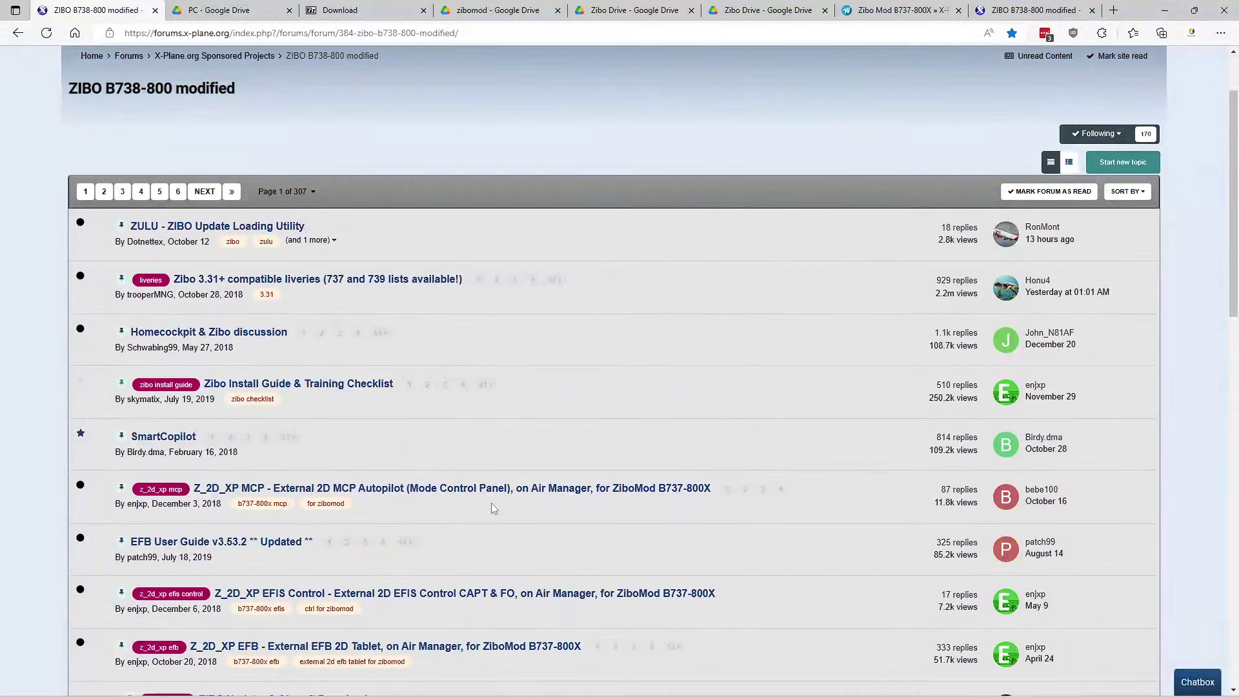
left_click(313, 386)
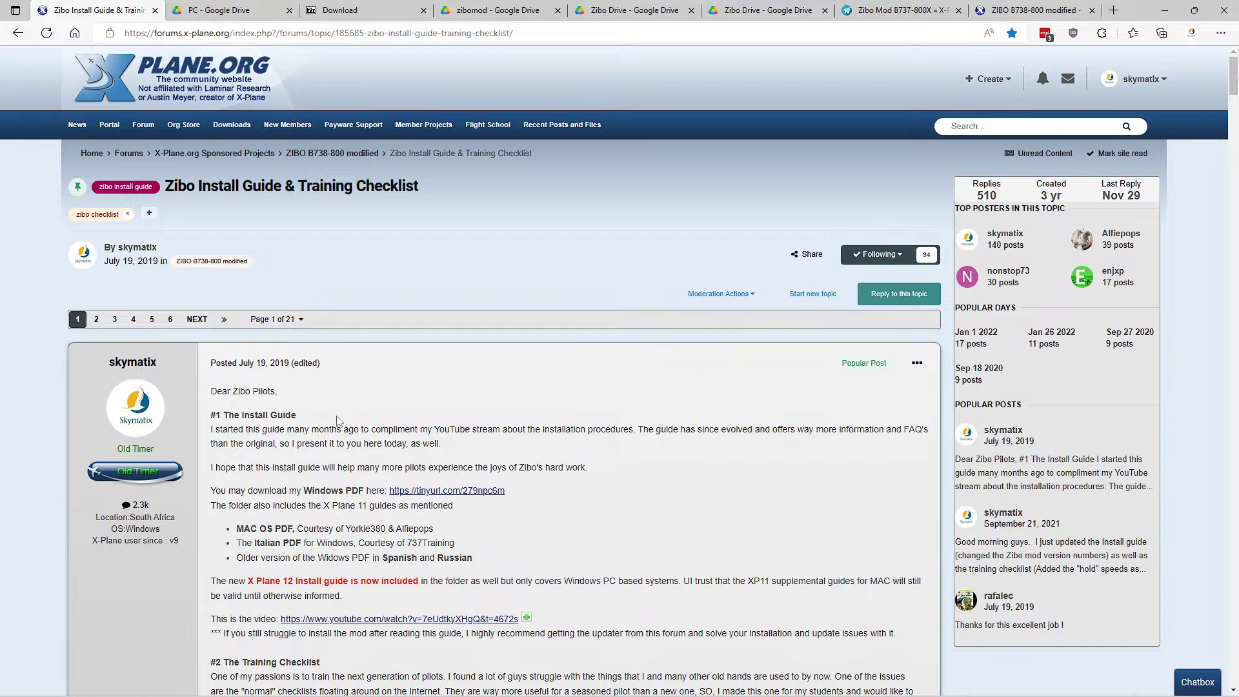
scroll(337, 421, "down", 2)
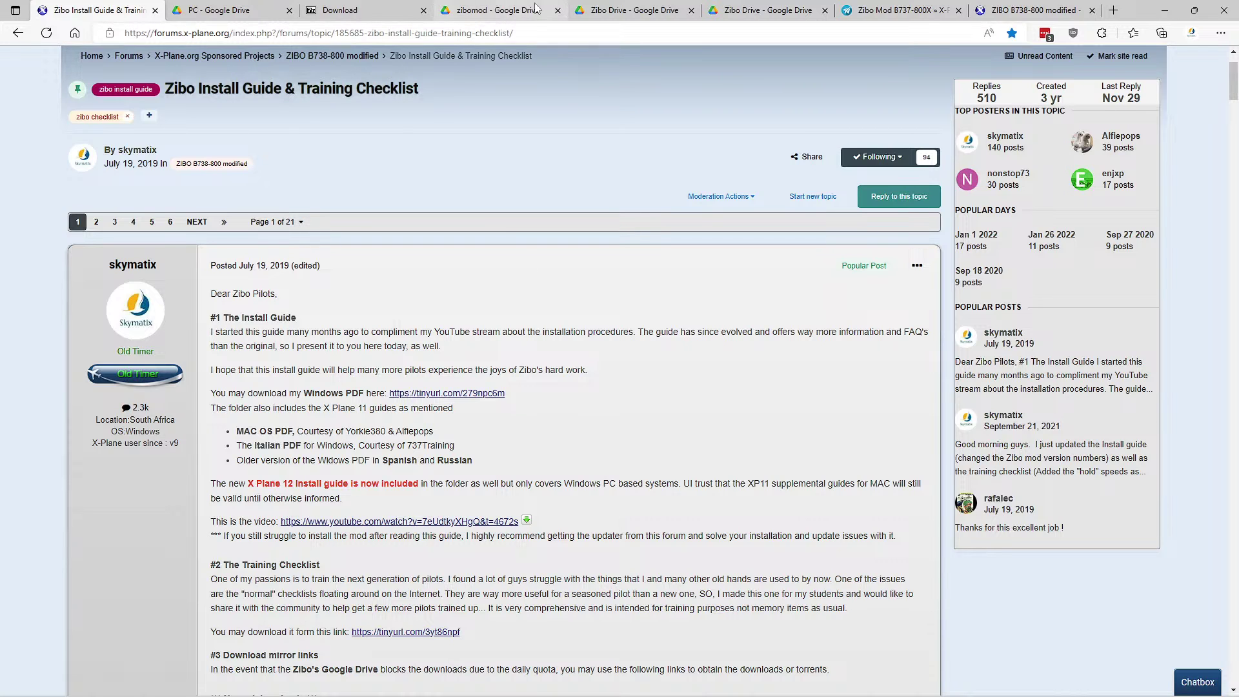
- Compare the folders in the original zibomod drive with those in the mirrored Zibo Drive, checking the install guides folder along the way
left_click(490, 13)
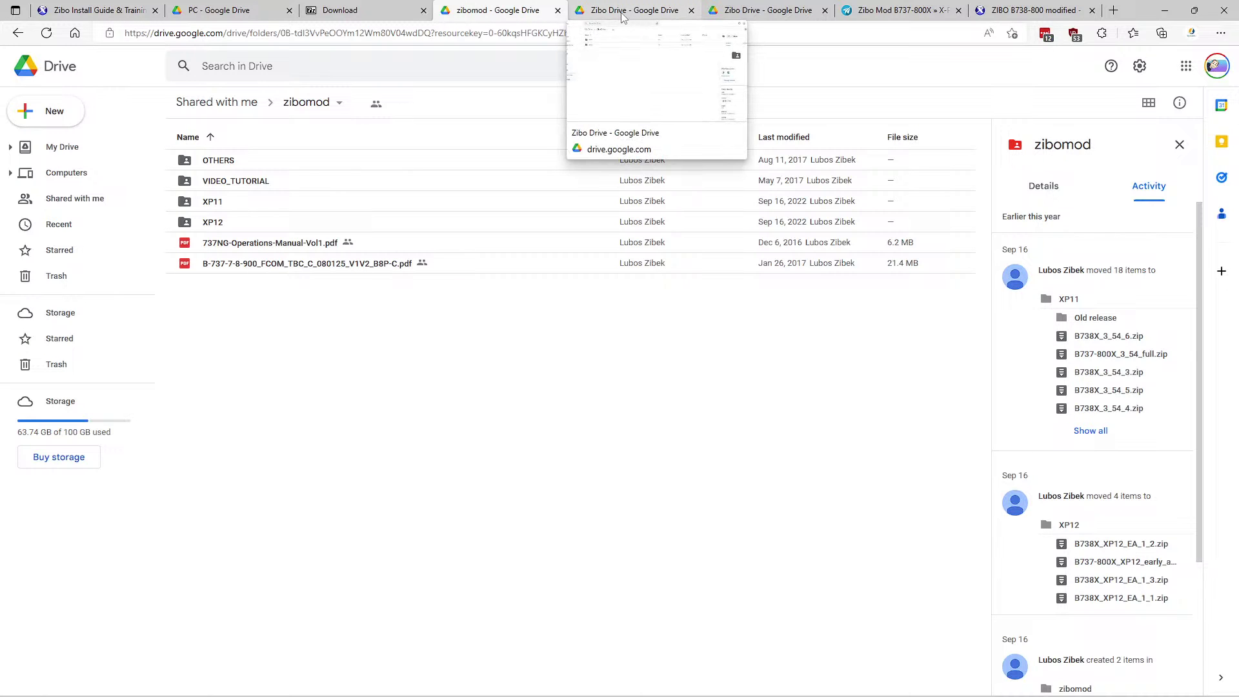
left_click(223, 10)
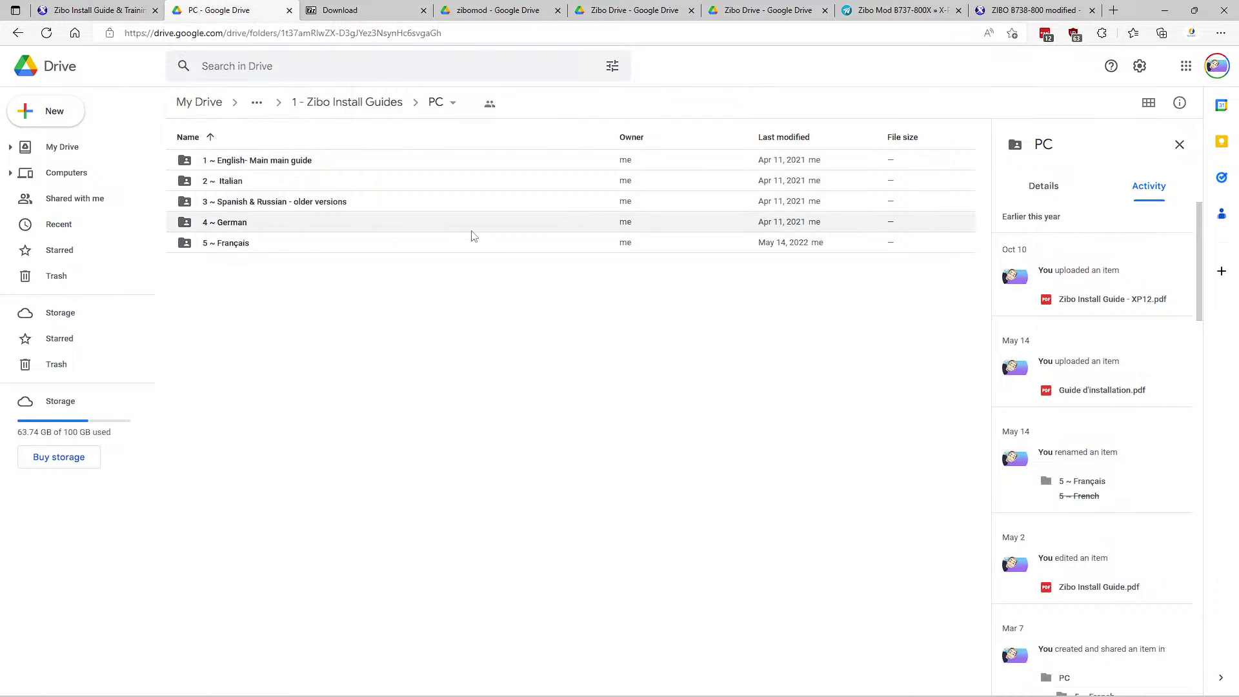
left_click(494, 10)
left_click(605, 11)
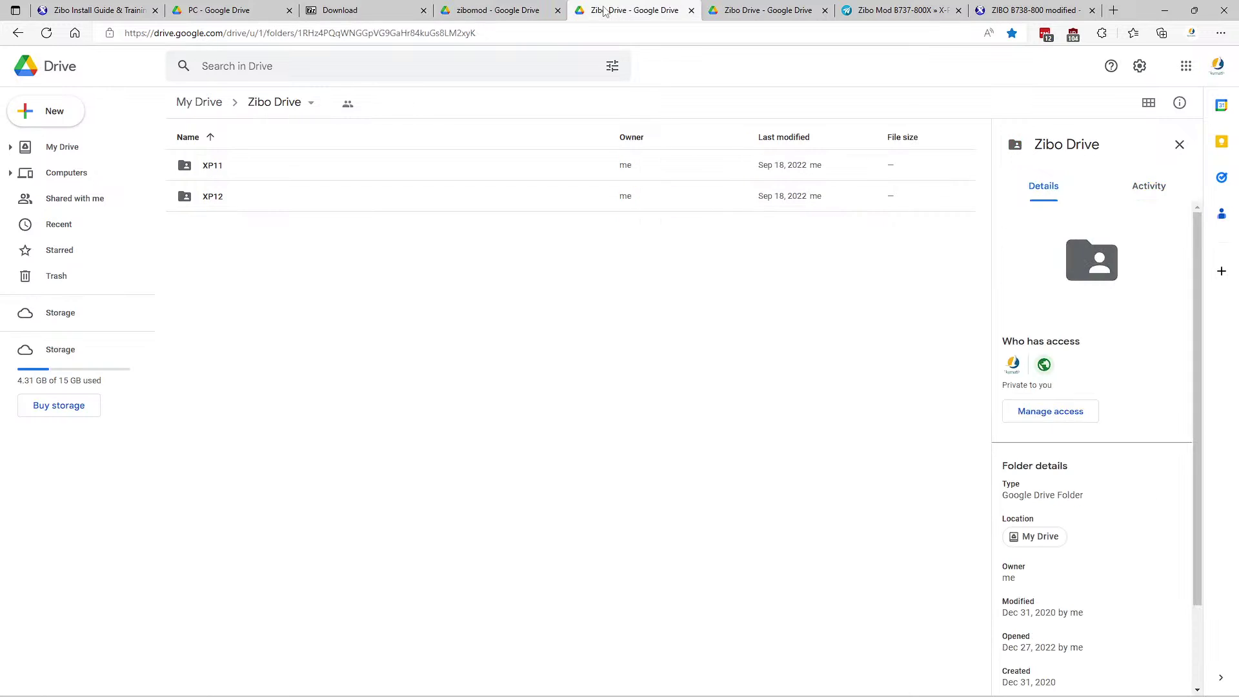
left_click(520, 10)
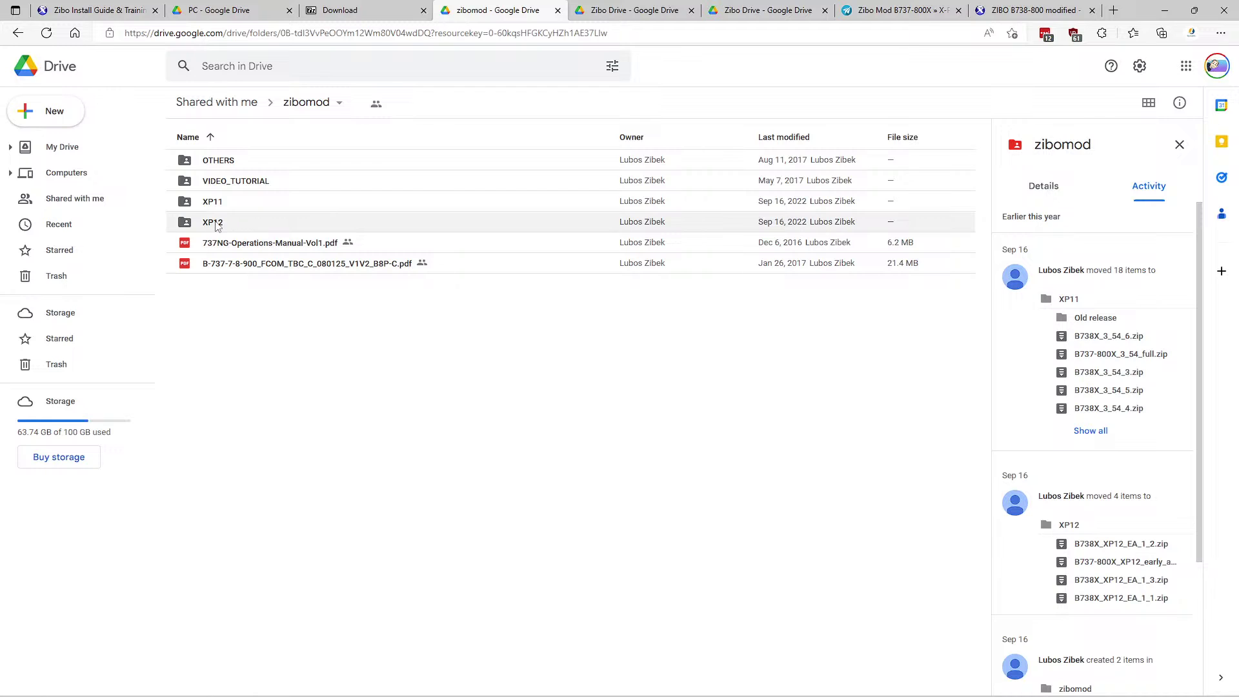
left_click(637, 13)
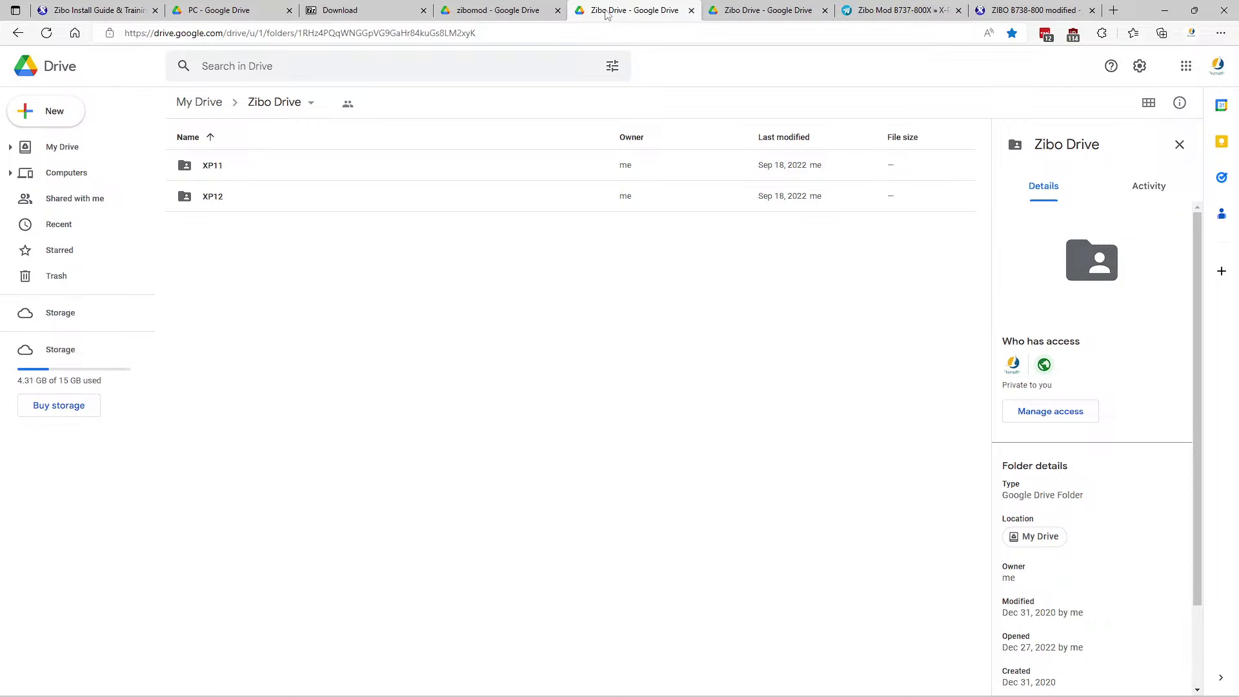
- Close the zibomod folder and the Zibo Drive folder holding XP11 and XP12, and return to the install guide topic
middle_click(566, 15)
middle_click(567, 14)
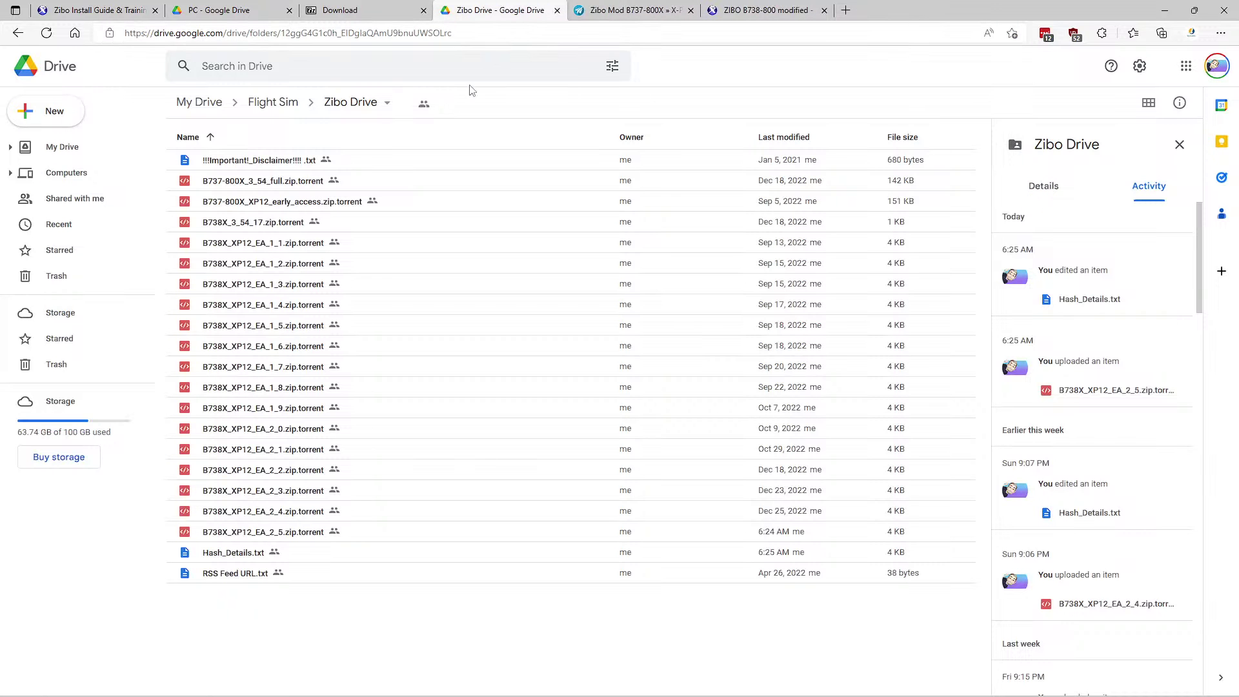
left_click(110, 10)
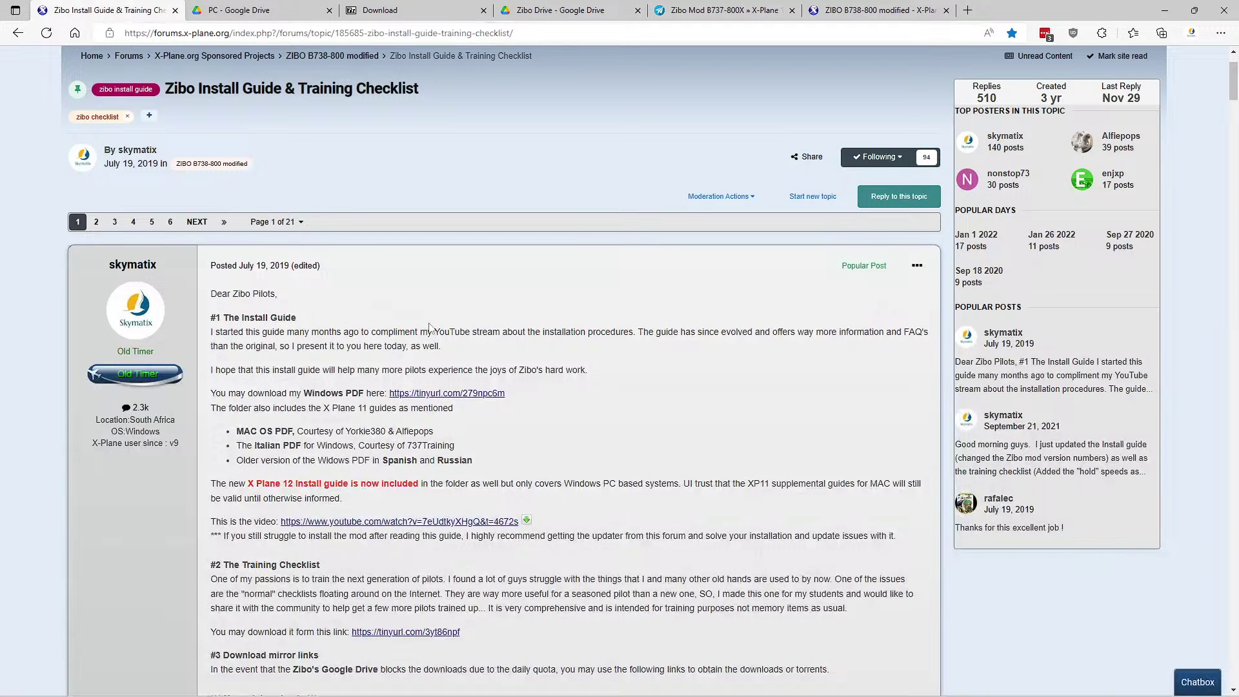
- Leave the install guide topic for the forum list and open the pinned "B737-800X (ZIBO mod) - Info, installation, download links..." topic
scroll(452, 360, "down", 5)
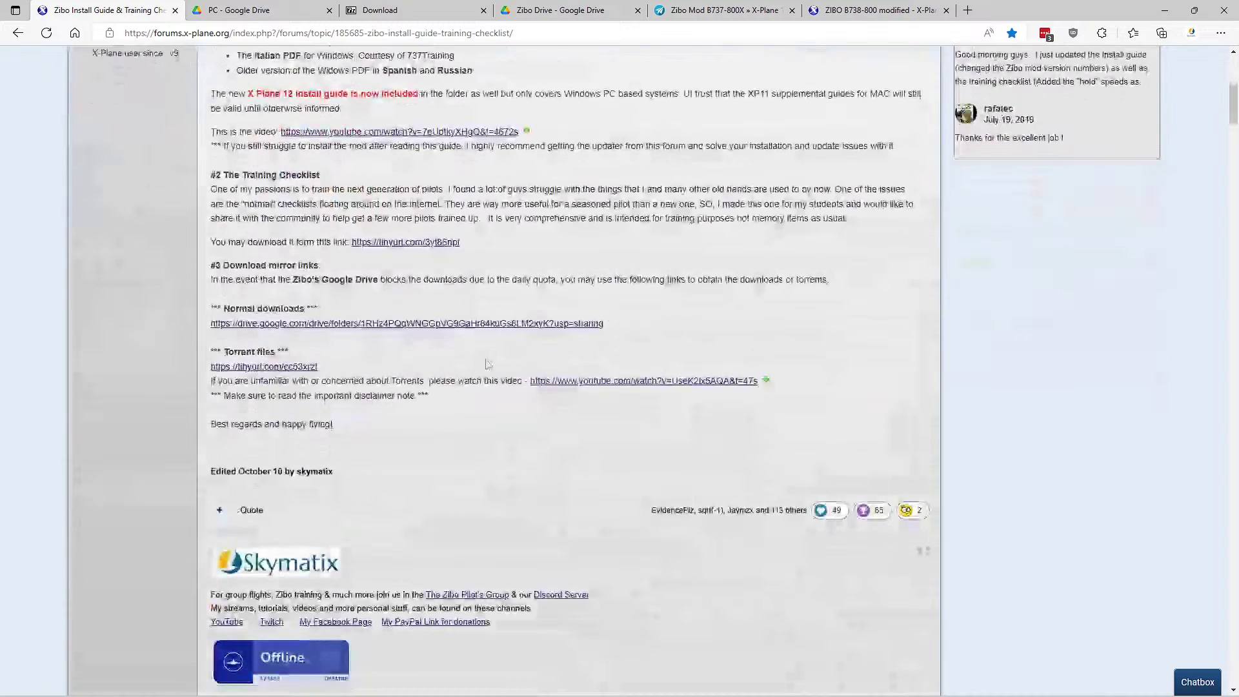
scroll(559, 381, "up", 4)
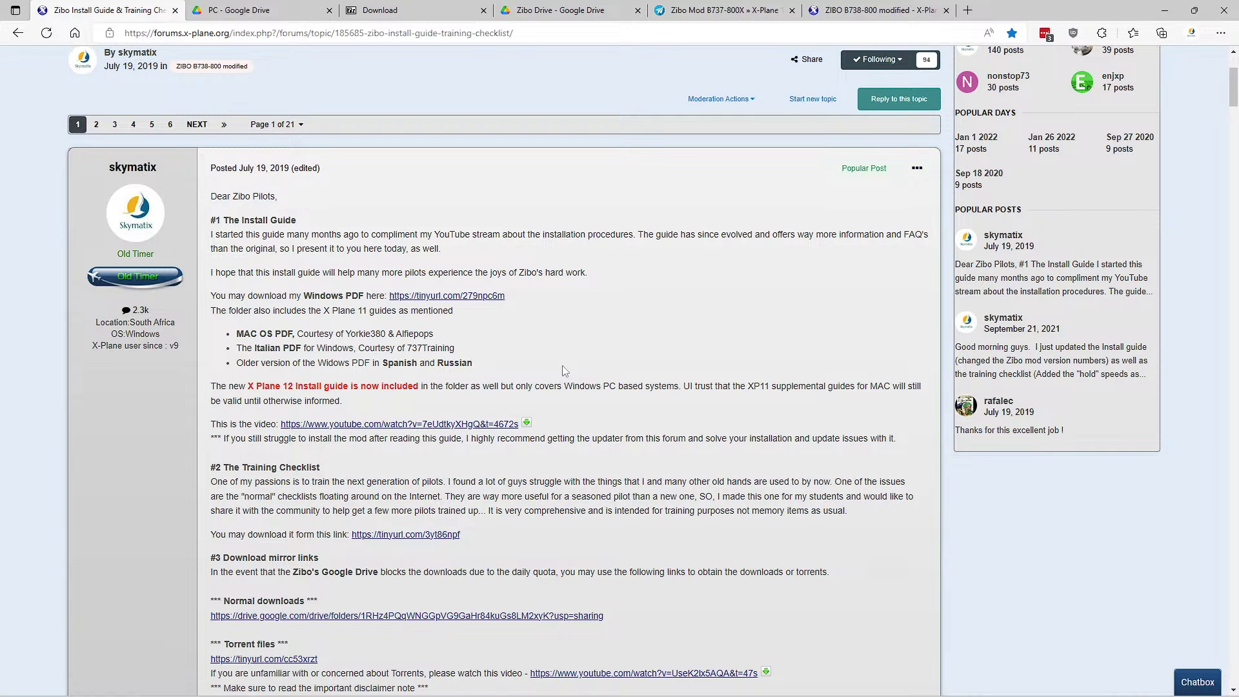
left_click(18, 33)
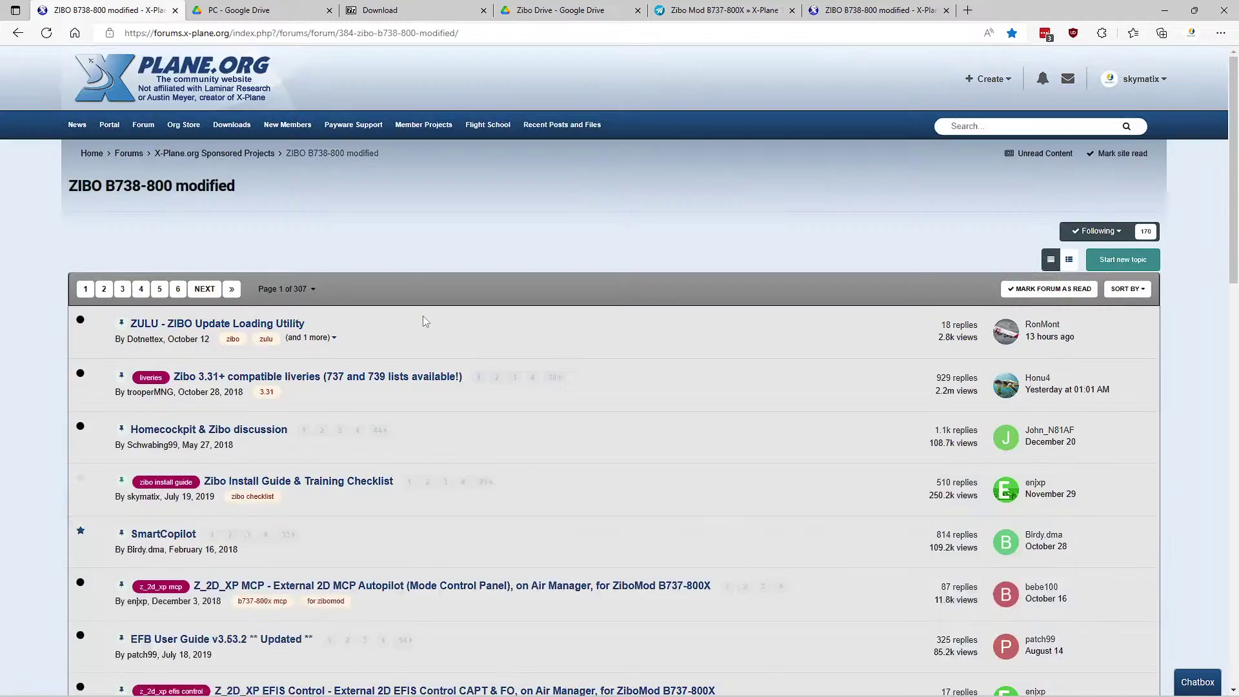
scroll(297, 367, "down", 2)
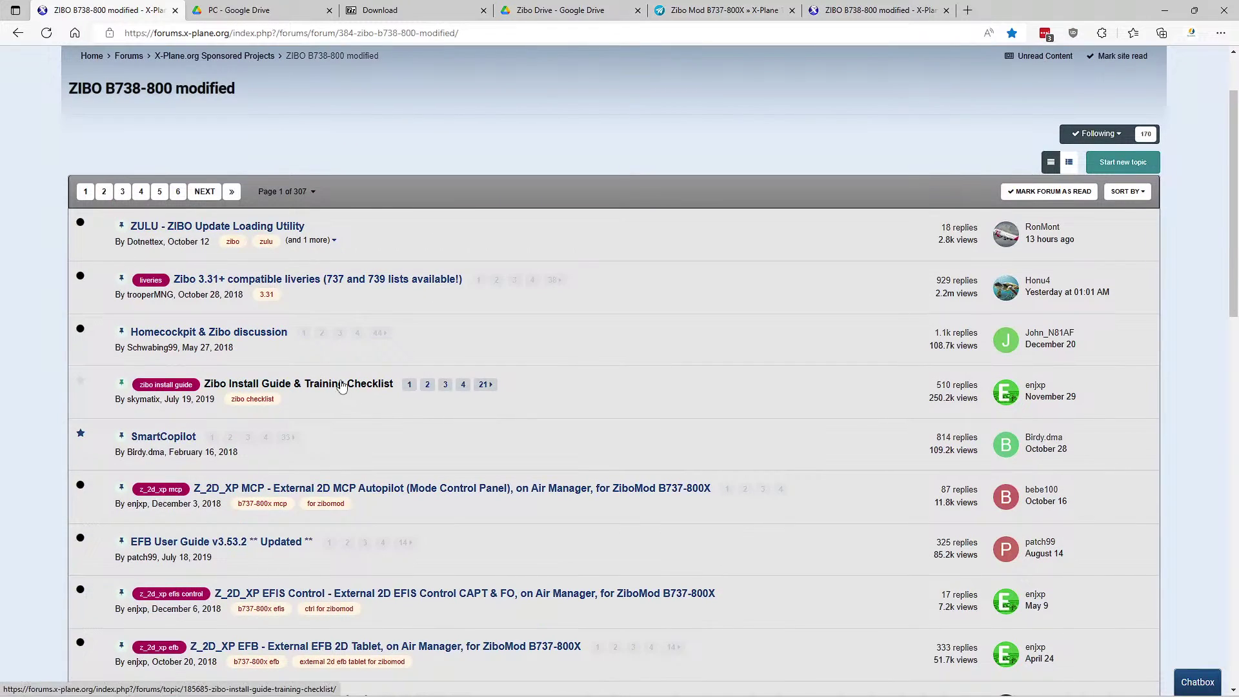
scroll(507, 428, "down", 5)
scroll(536, 452, "down", 2)
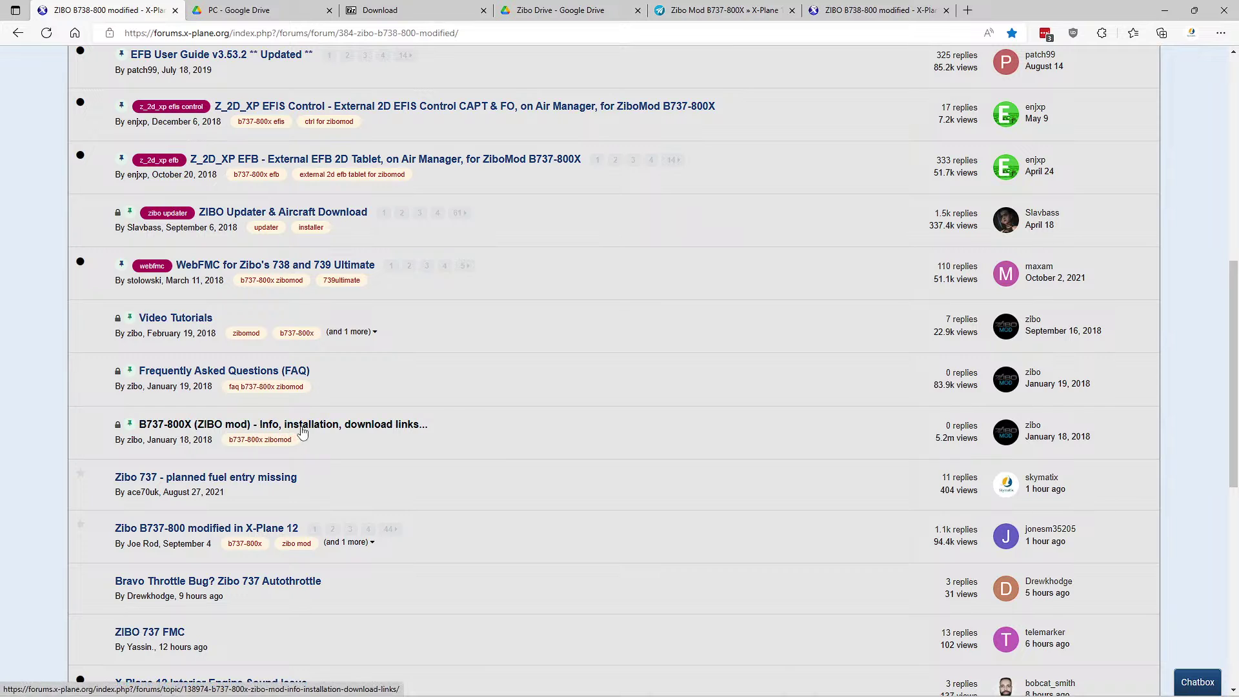
left_click(354, 427)
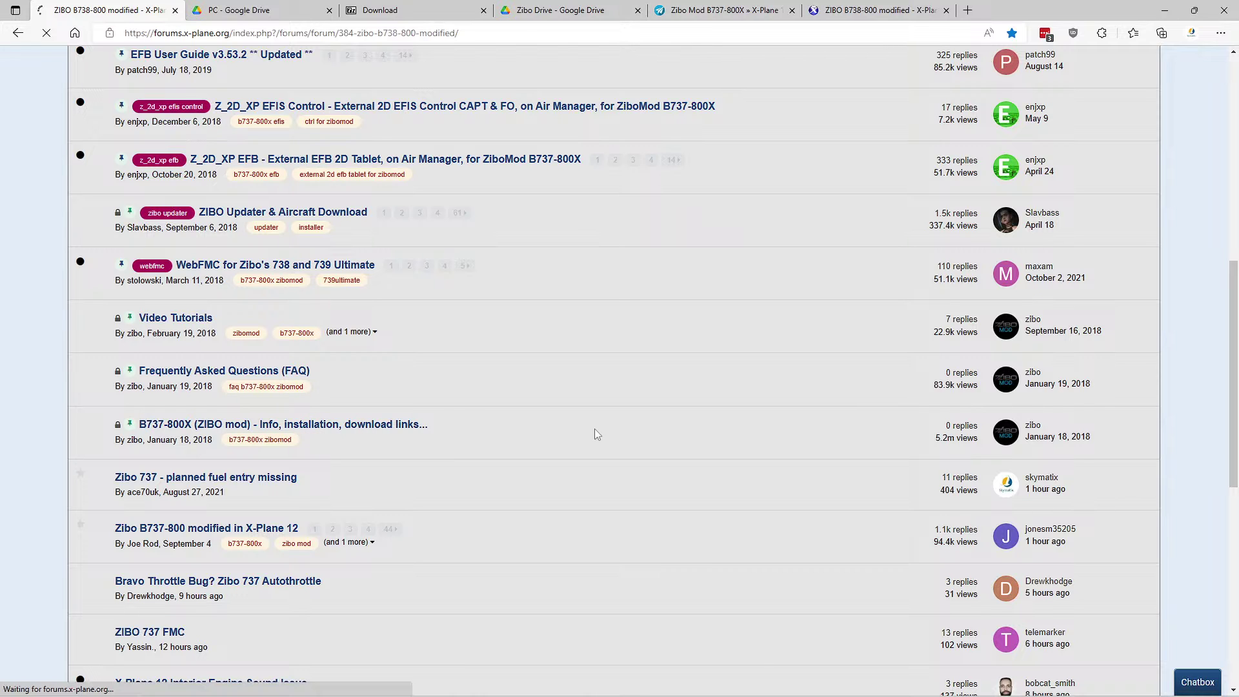
- Examine the B737-800X (ZIBO mod) topic, especially its download links, recommended plugins and training video sections, and go back to its beginning
scroll(536, 432, "down", 4)
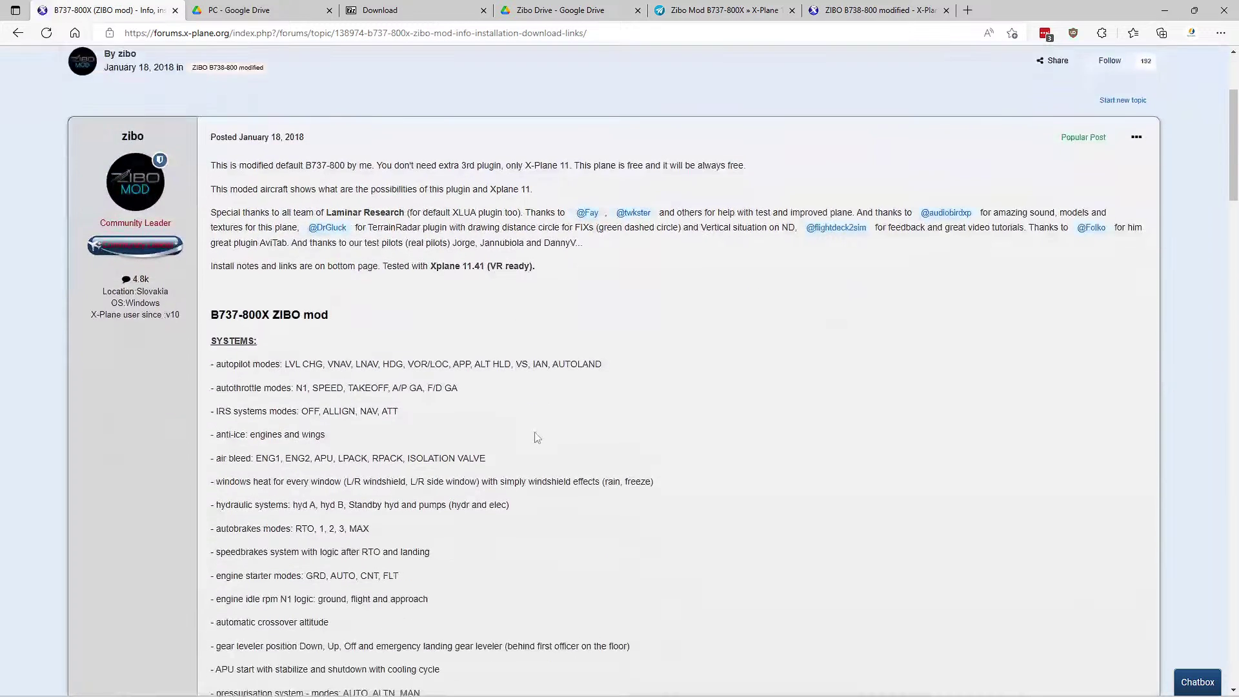
scroll(540, 428, "down", 10)
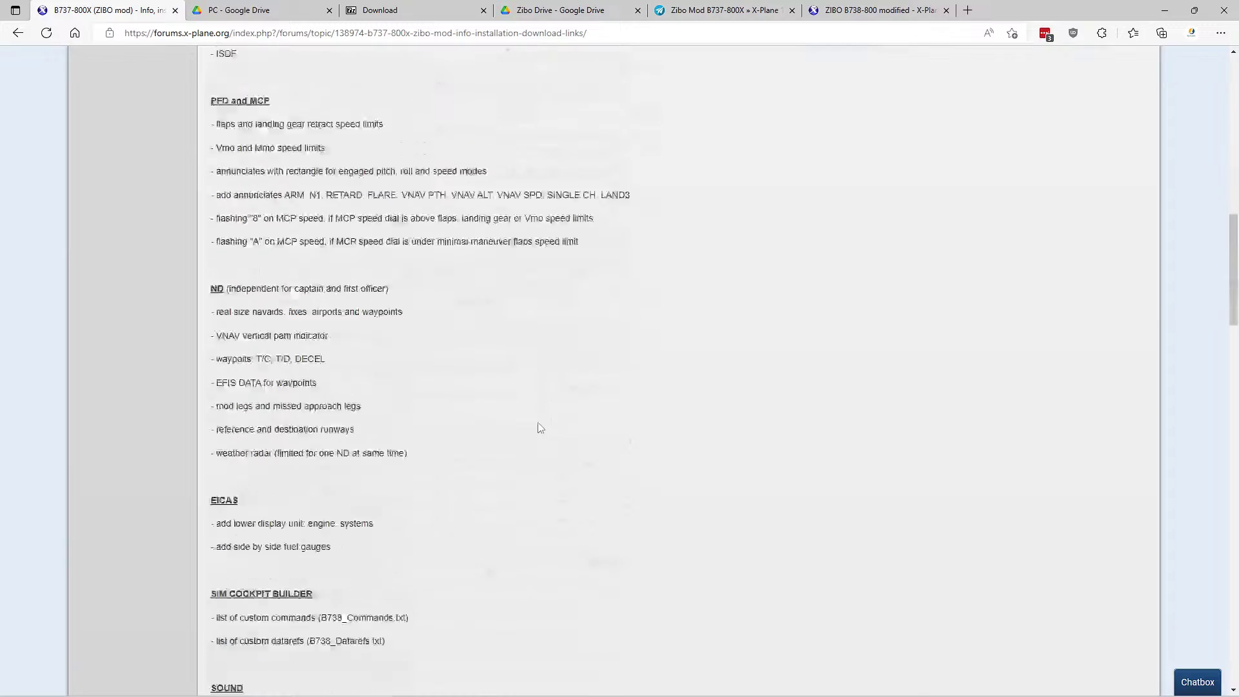
scroll(540, 428, "down", 20)
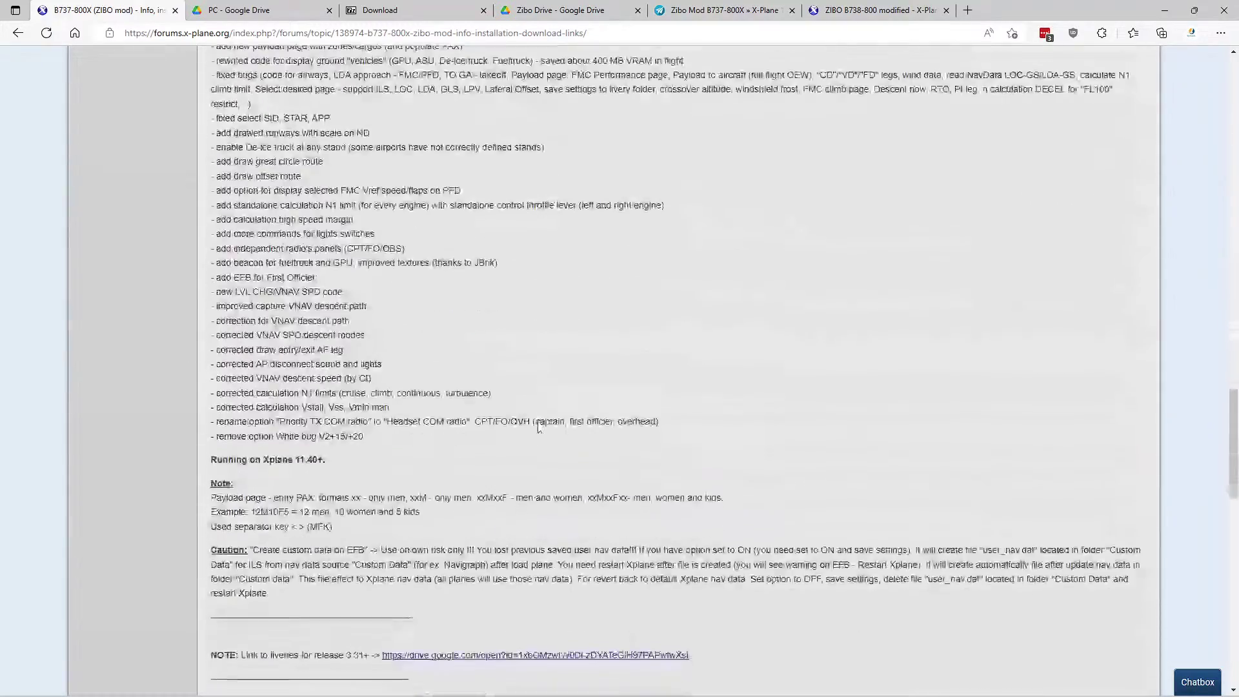
scroll(540, 428, "down", 5)
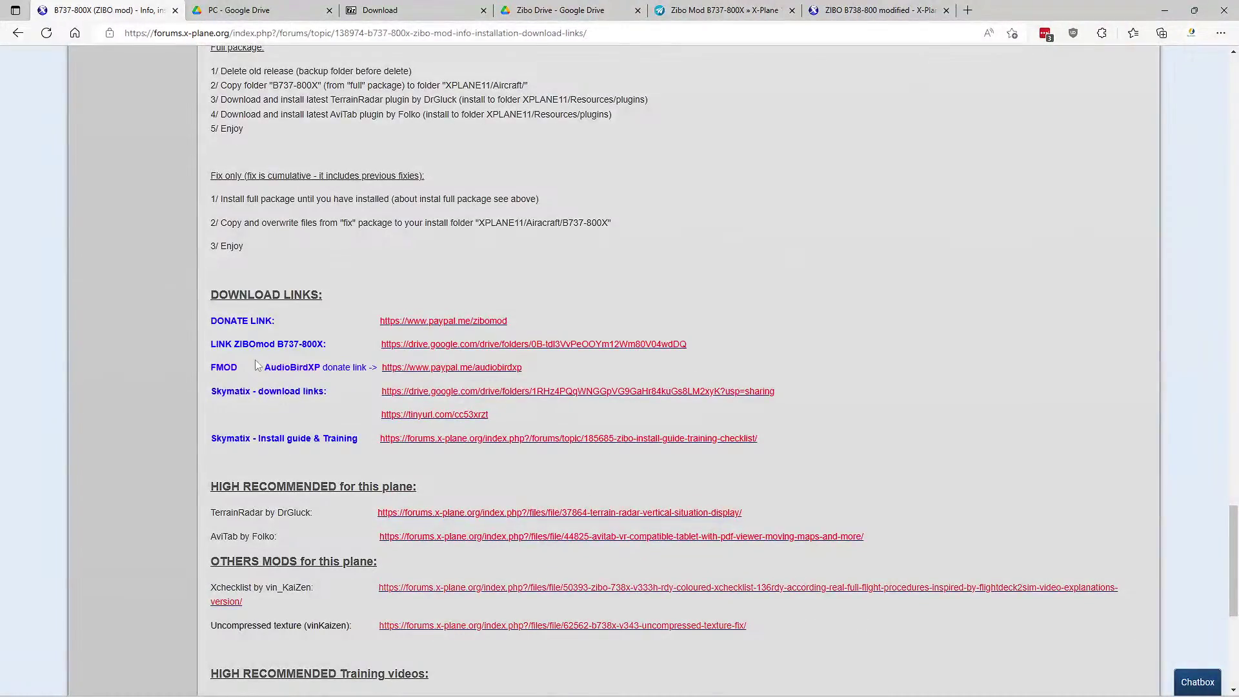
scroll(238, 355, "down", 1)
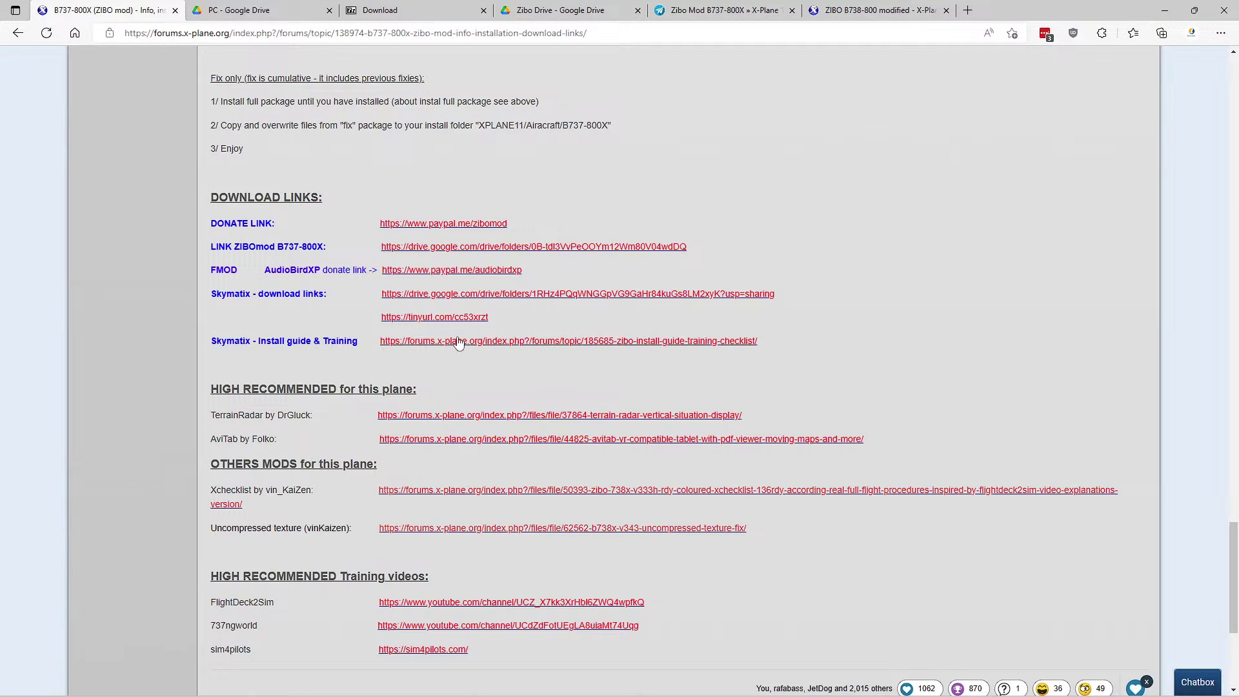
scroll(902, 354, "up", 1)
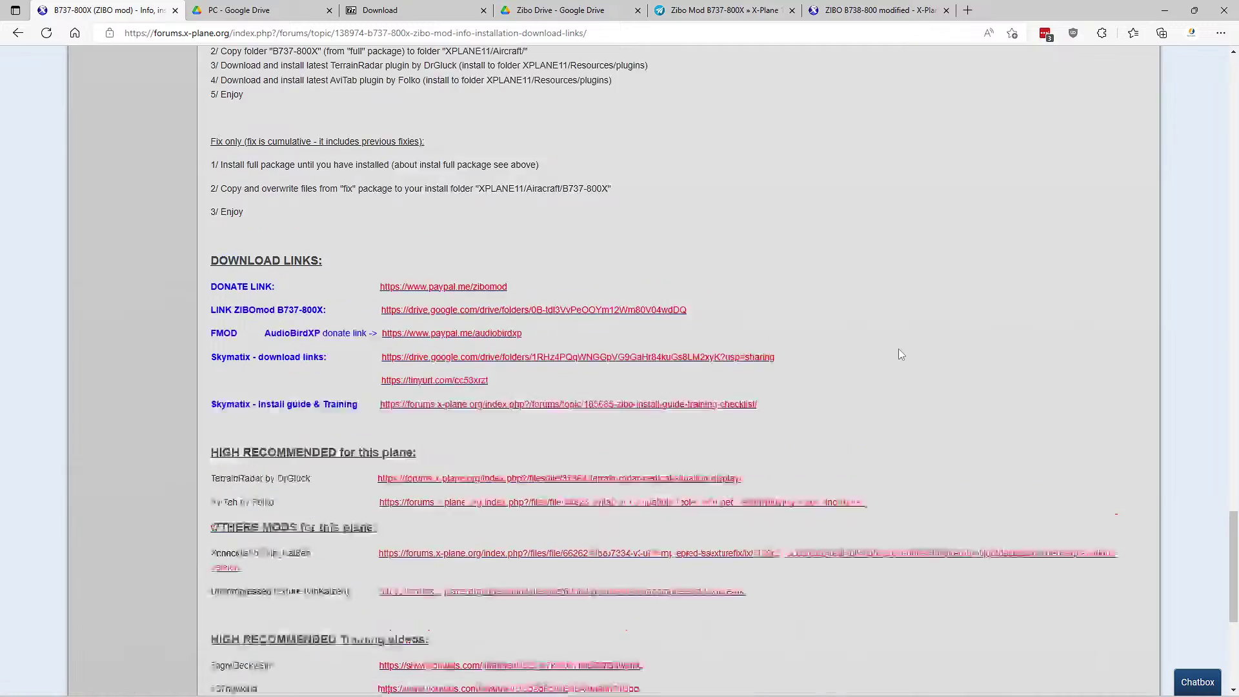
scroll(886, 349, "up", 15)
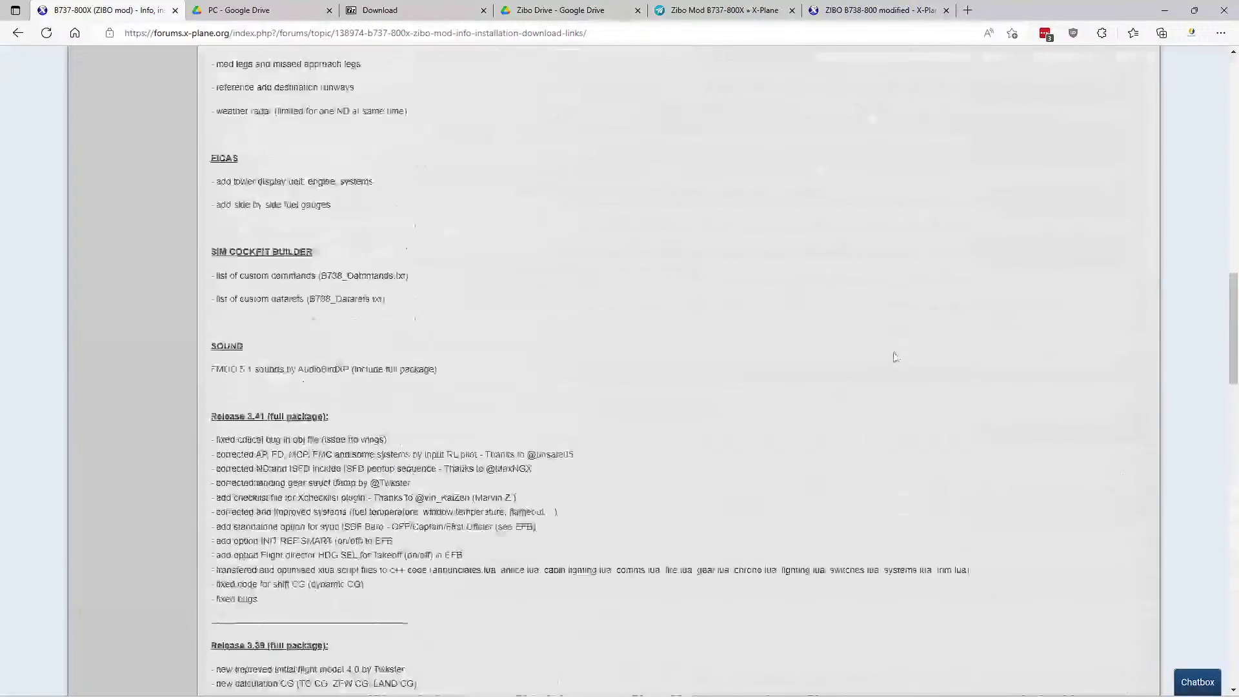
scroll(896, 357, "up", 10)
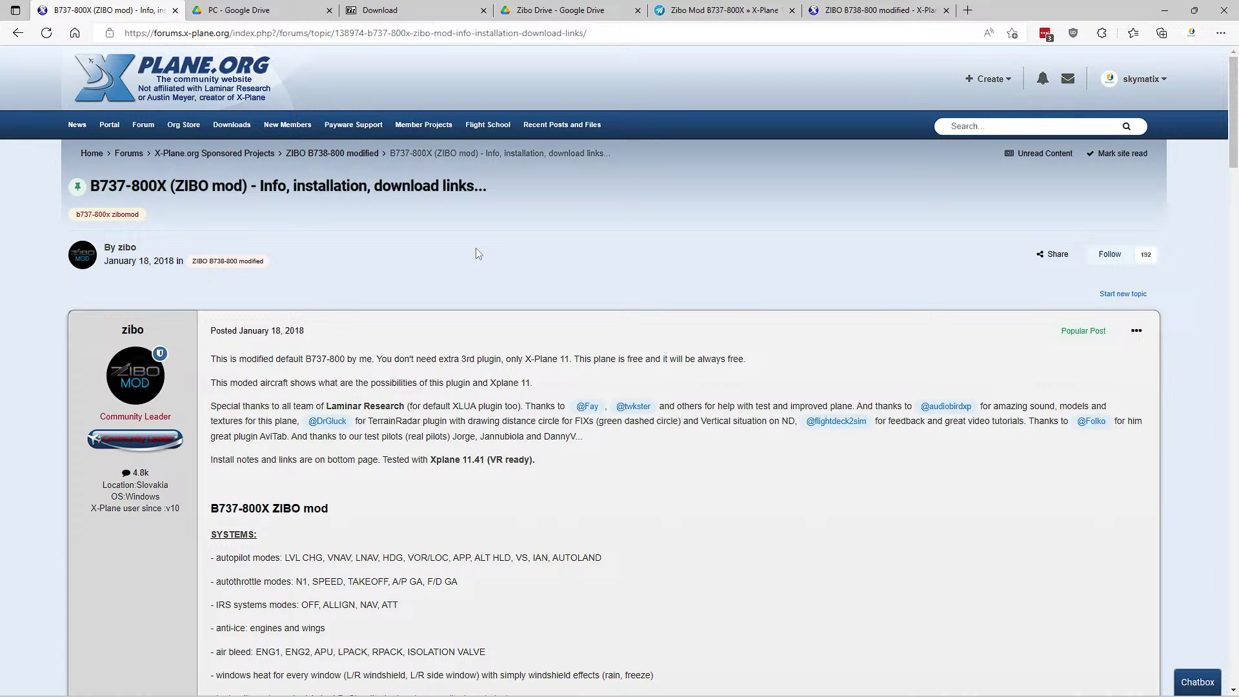
- Return to the ZIBO B738-800 modified forum list, and close that page and the PC install guides folder
left_click(221, 262)
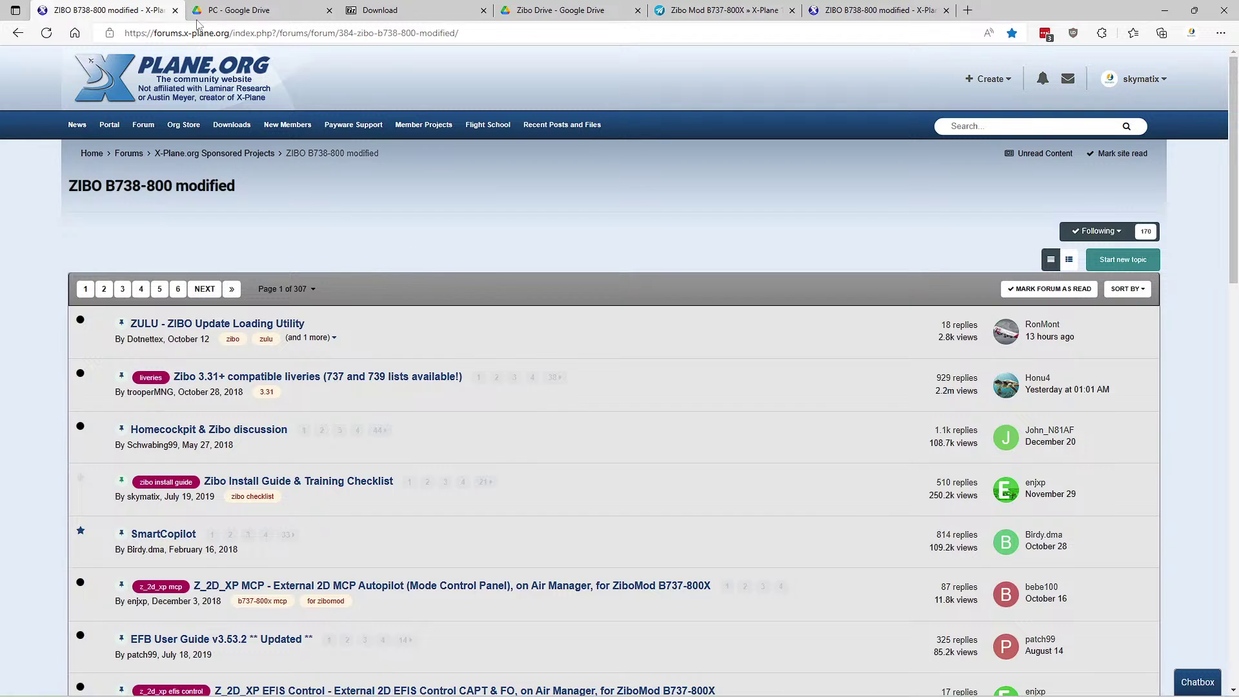
left_click(175, 10)
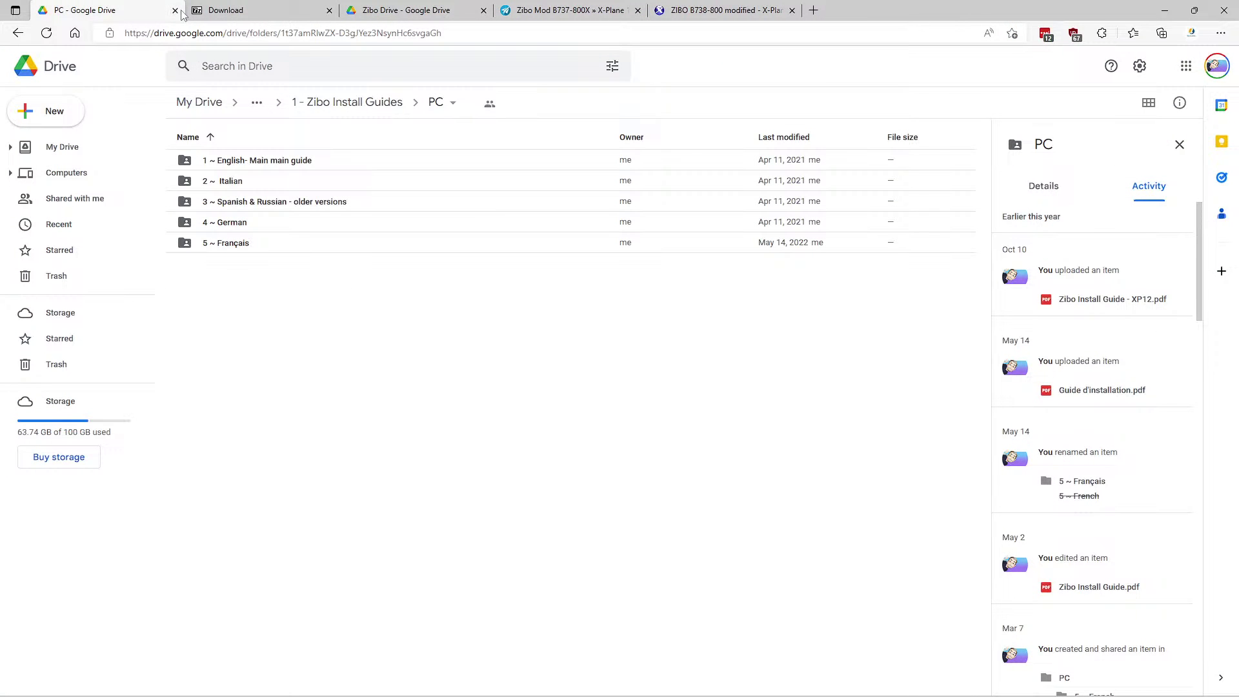
left_click(175, 11)
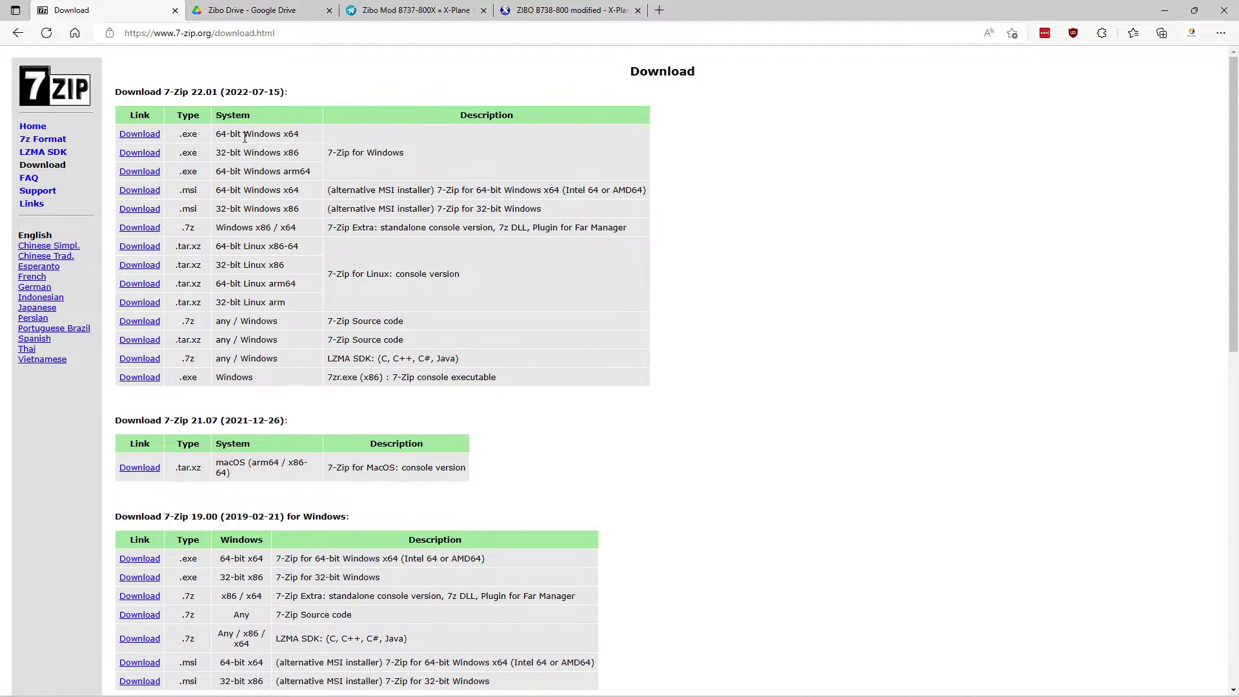
- Highlight the 64-bit Windows x64 .exe entry under 7-Zip 22.01 on the download page and clear the highlight
left_click_drag(298, 134, 221, 133)
right_click(223, 134)
left_click(317, 130)
left_click_drag(297, 134, 216, 133)
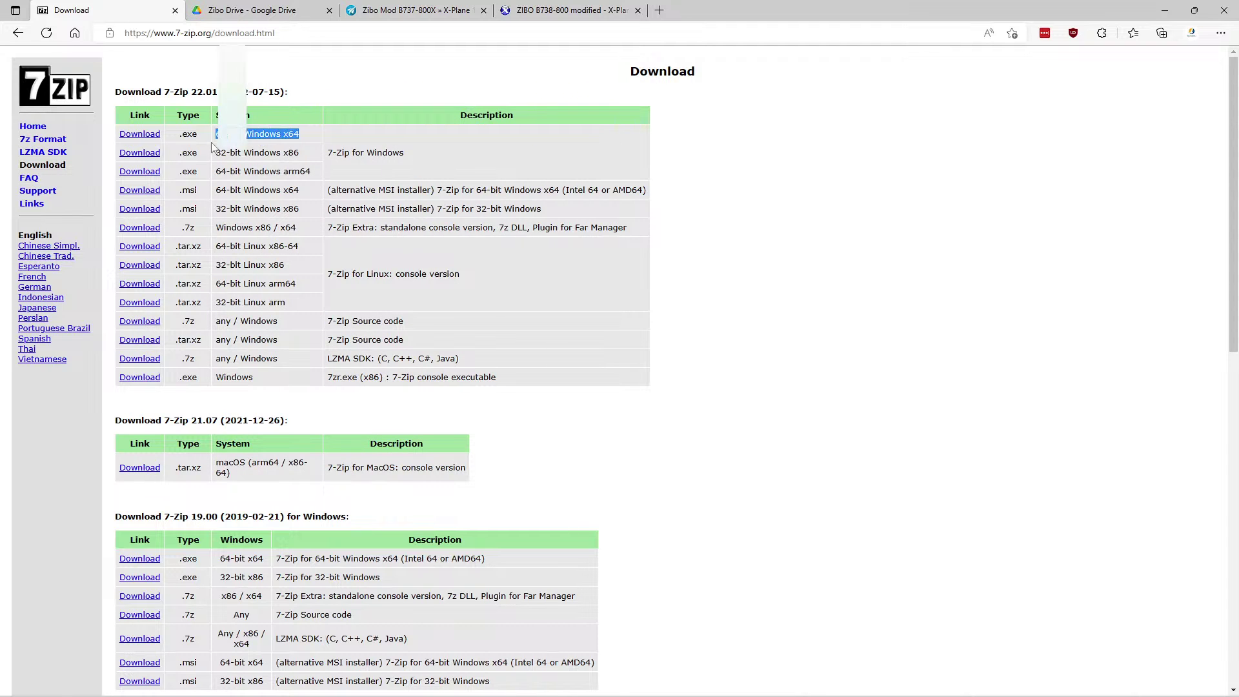
left_click(369, 127)
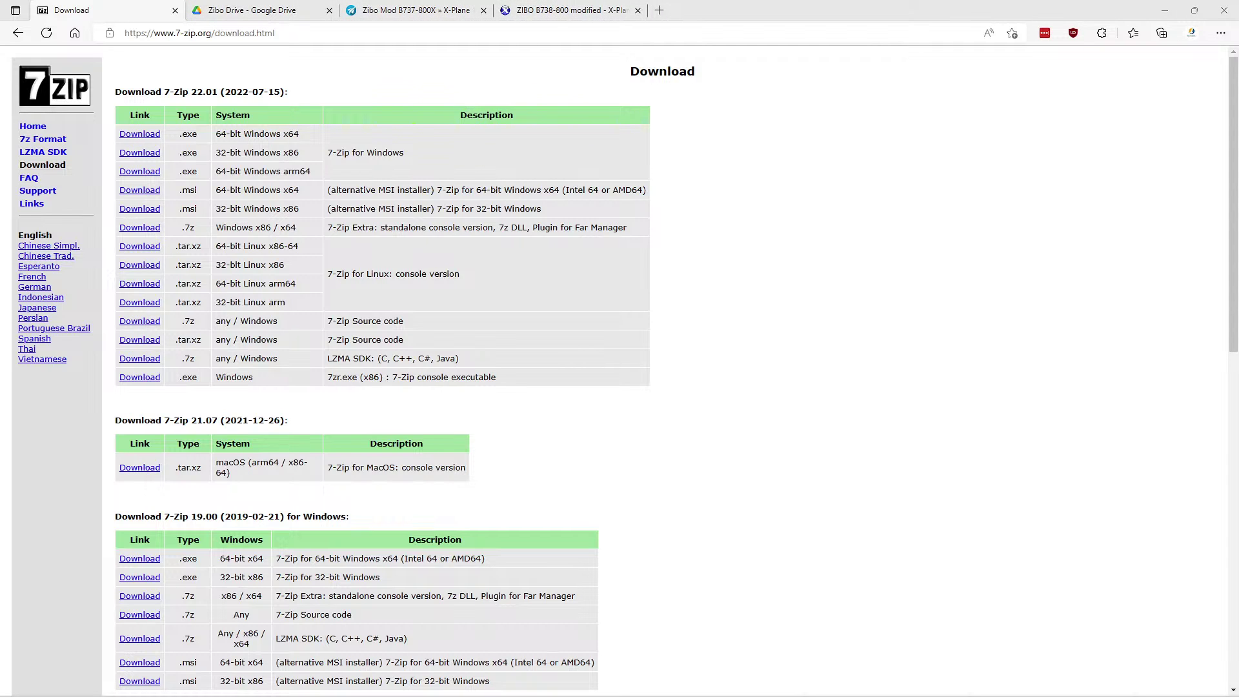
- Bring the Downloads folder window over the 7-Zip page and run the 7z2201-x64.exe installer
left_click_drag(1111, 169, 935, 168)
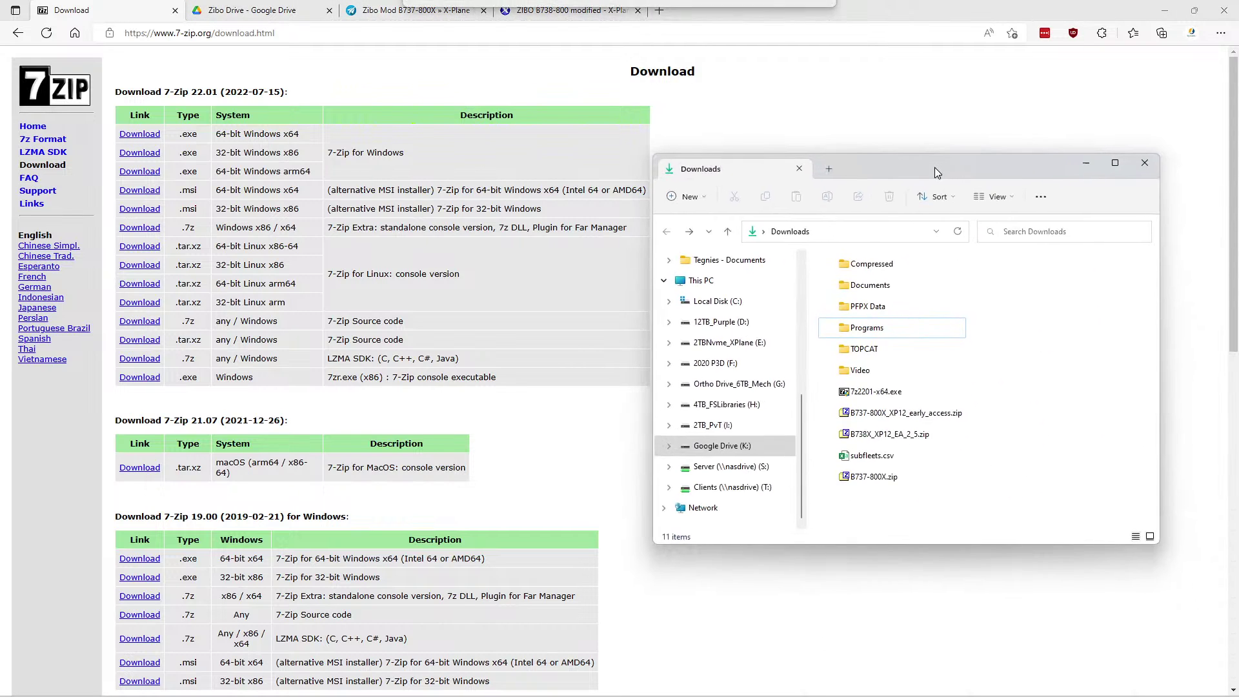
left_click(855, 392)
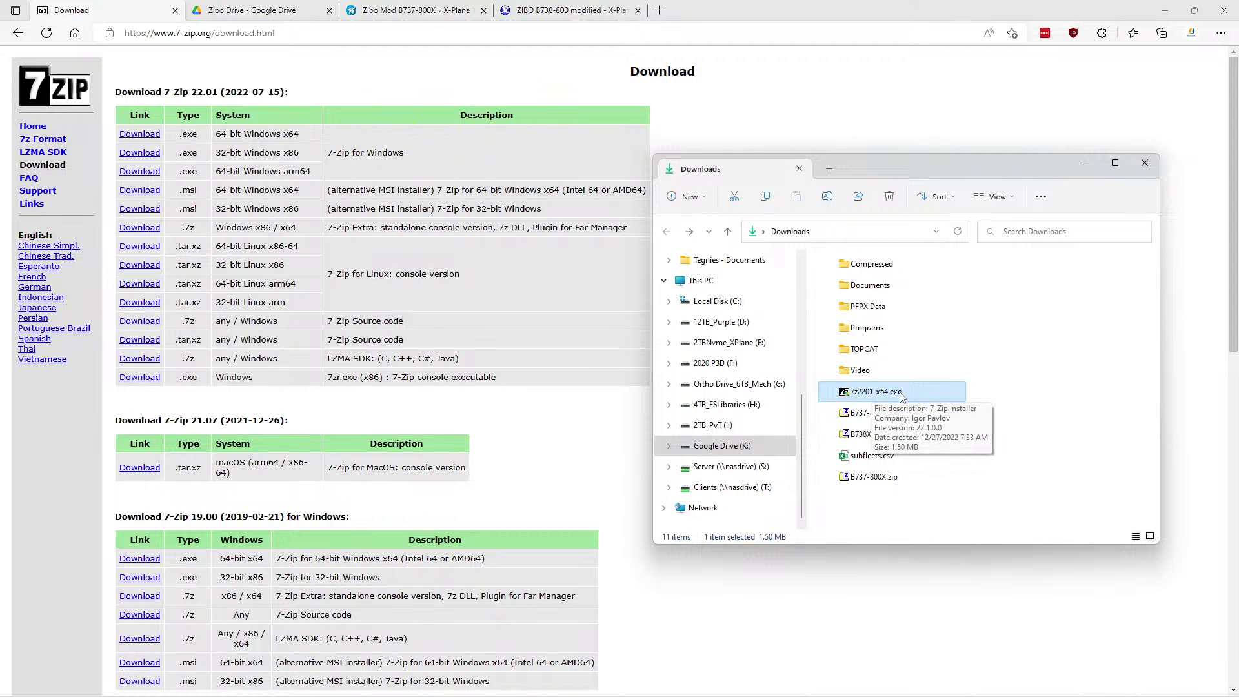
double_click(901, 392)
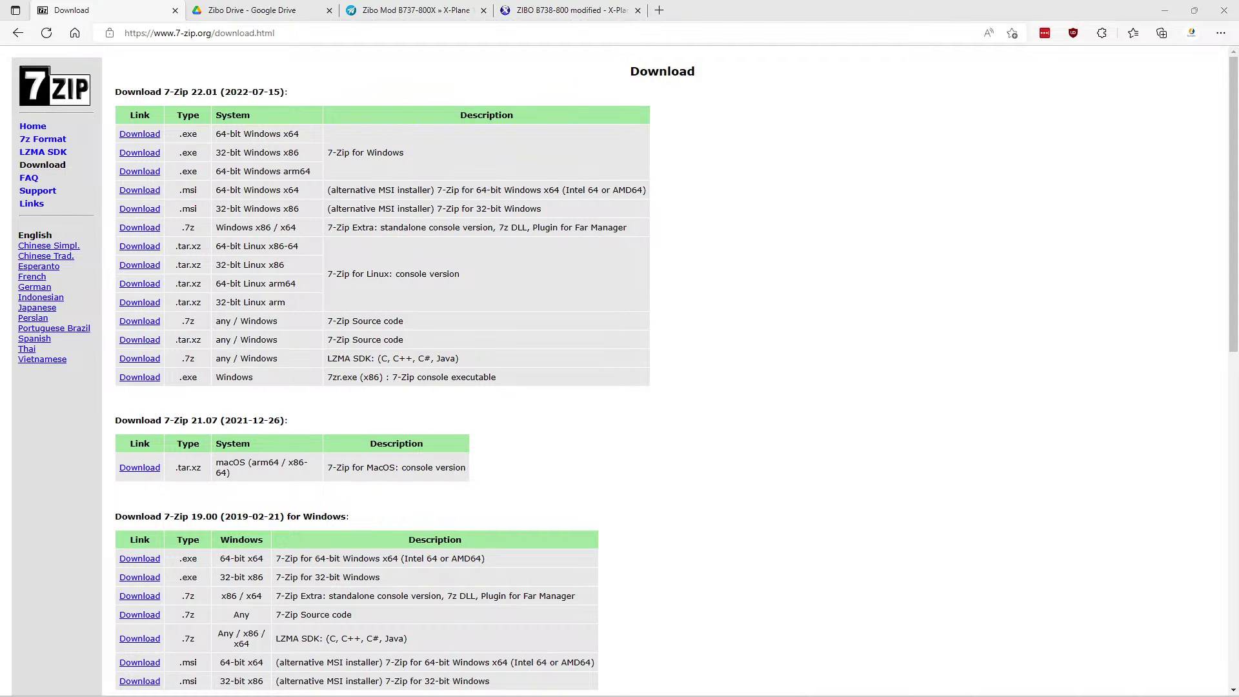
- Compare the sizes of B737-800X_XP12_early_access.zip and B738X_XP12_EA_2_5.zip in Downloads, and put the folder window away
left_click_drag(950, 238, 923, 160)
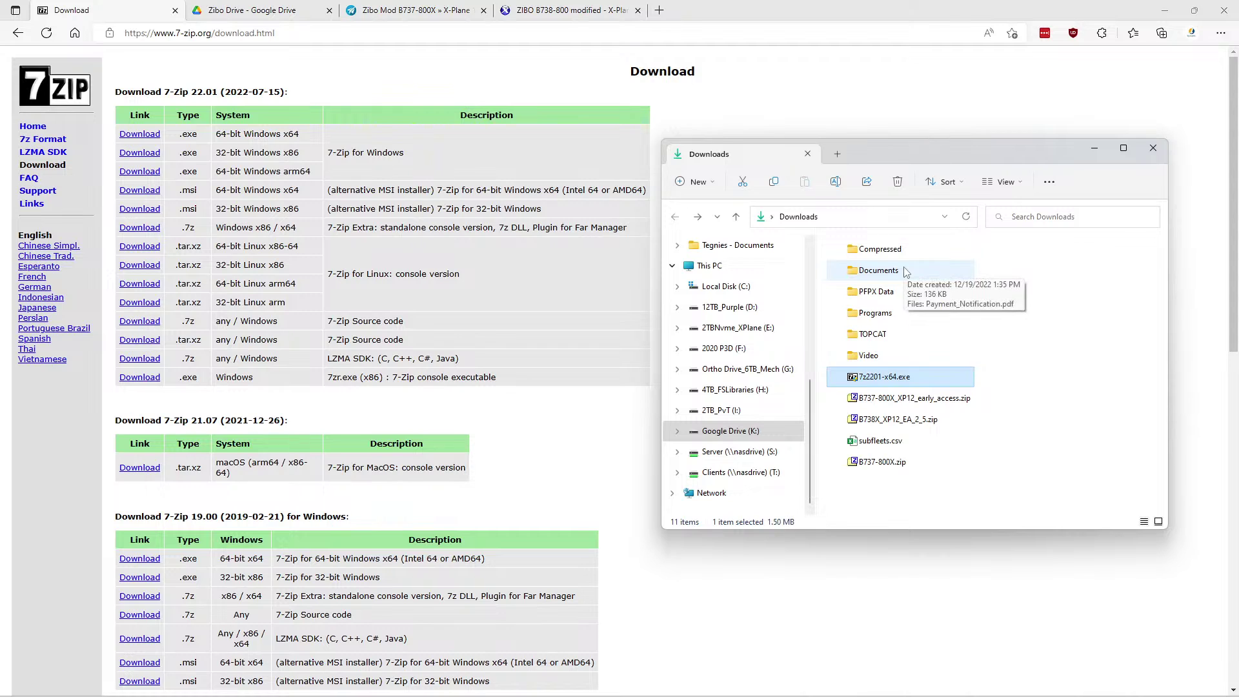
left_click(902, 400)
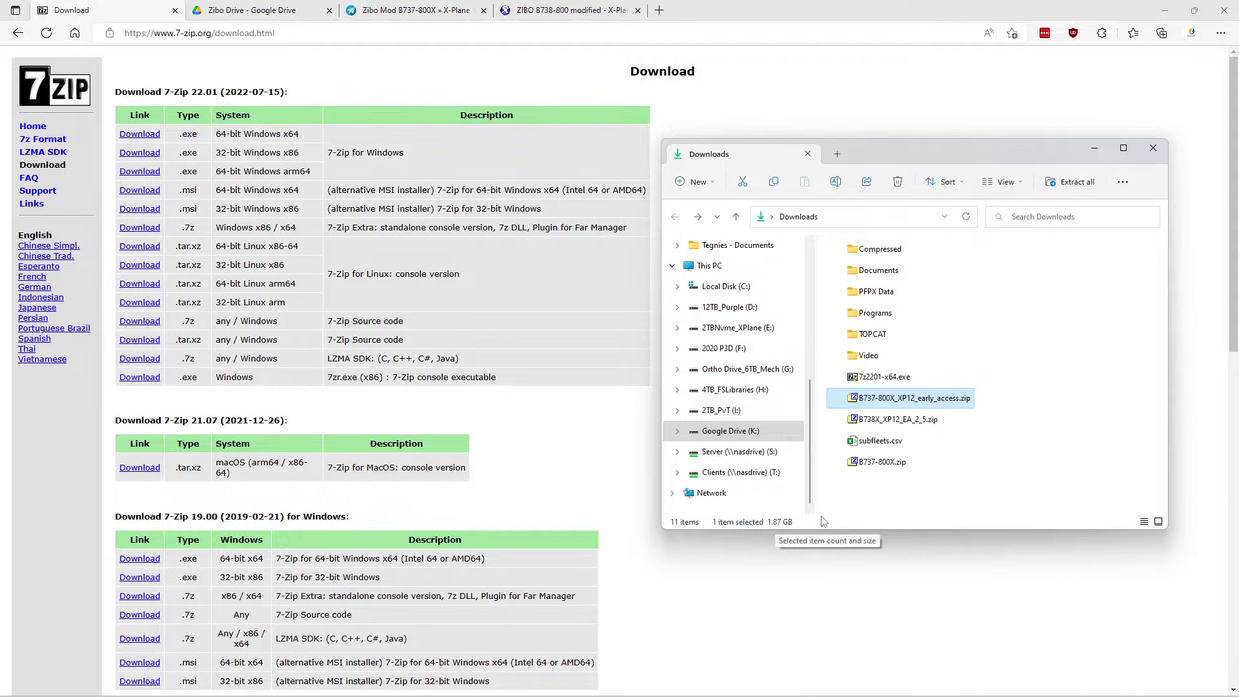
left_click(936, 424)
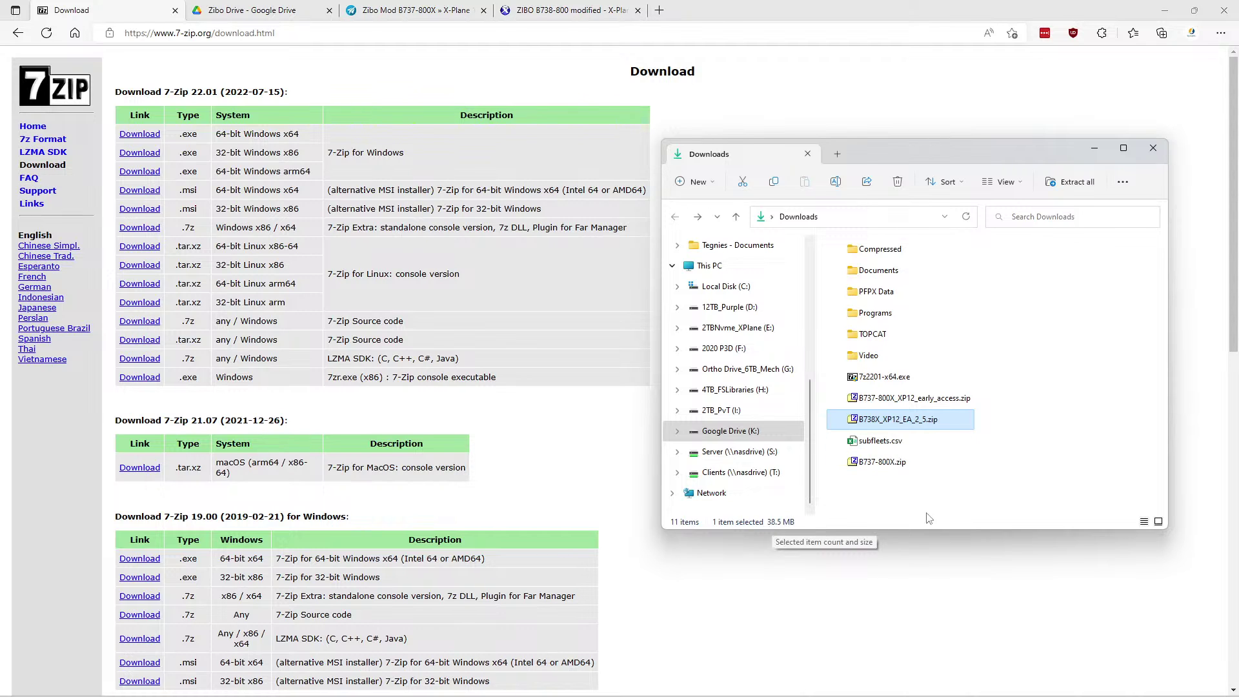
left_click(939, 404)
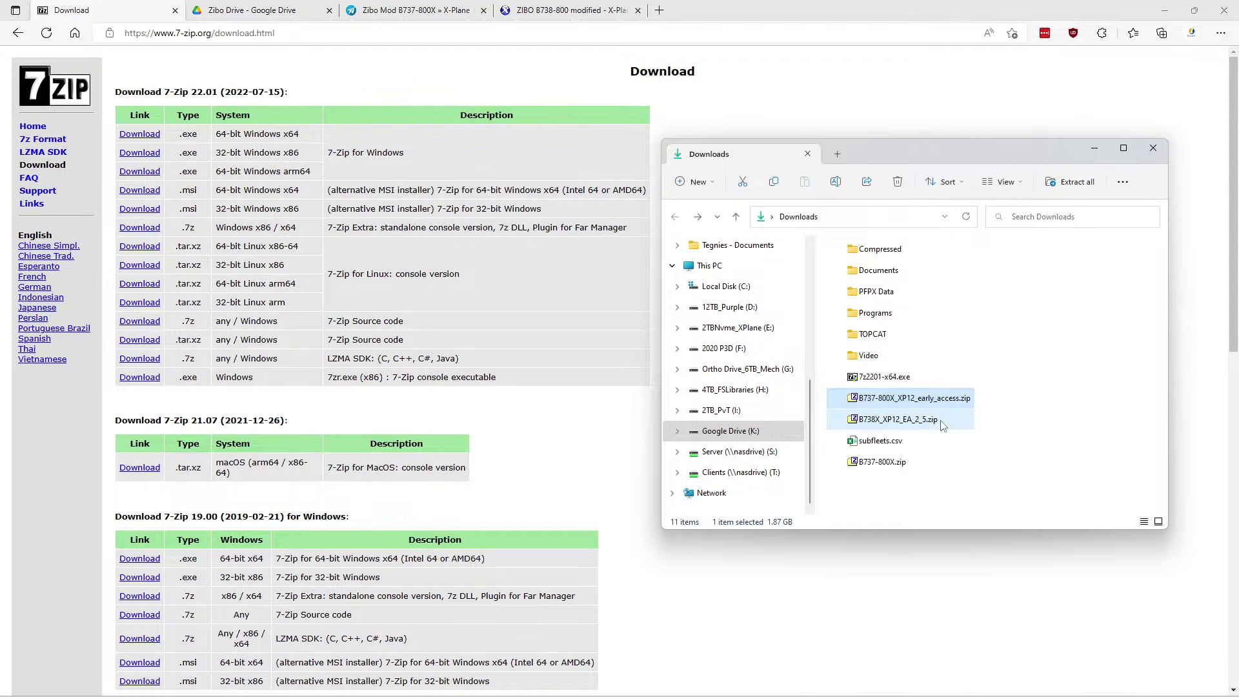
left_click(940, 421)
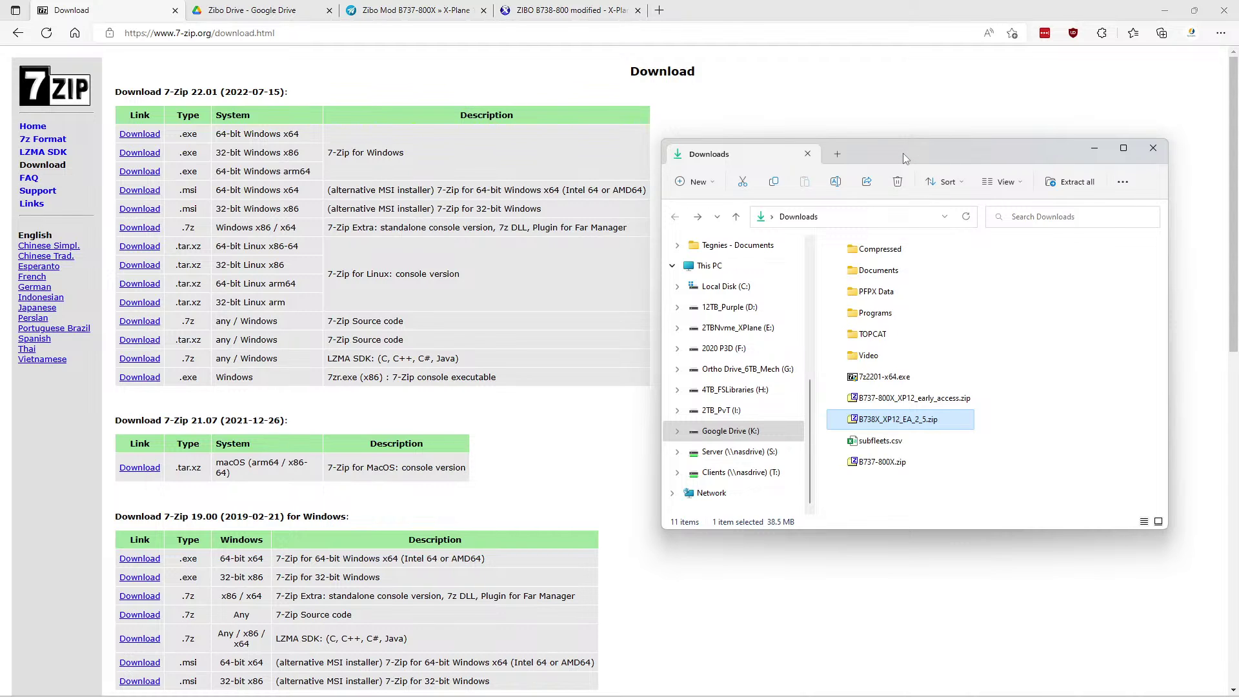
key("alt+F4")
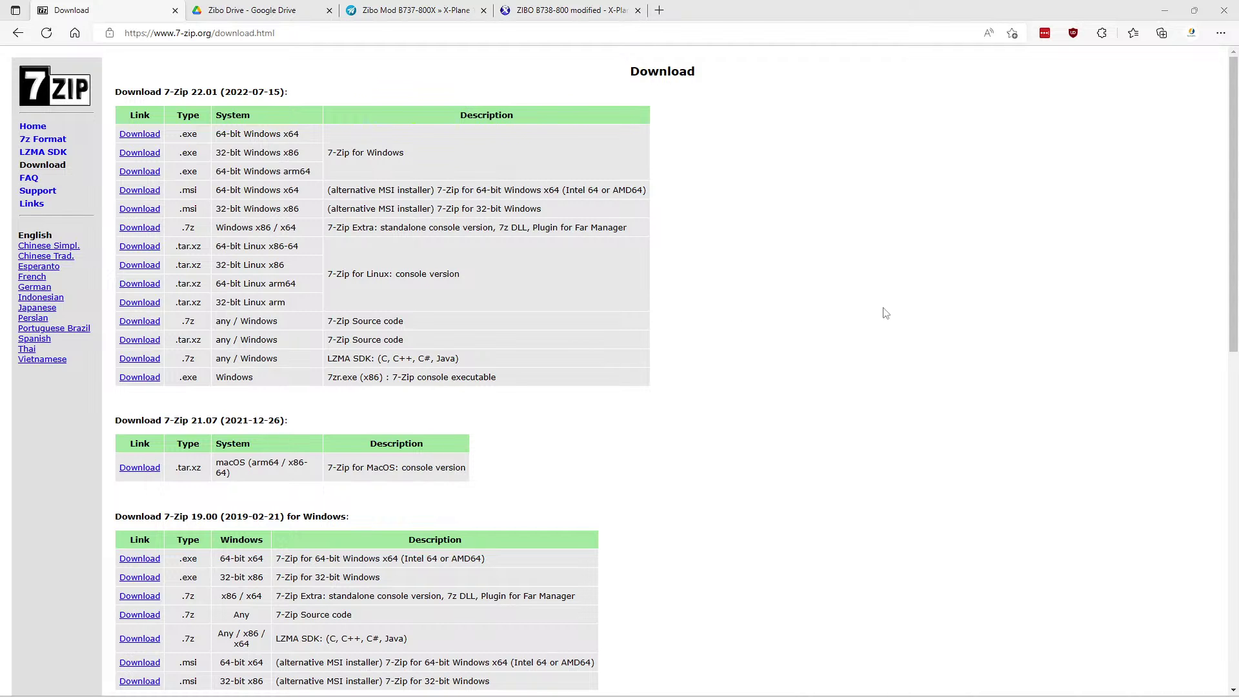
- Leave the browser after viewing the Zibo Drive torrents, and select B737-800X_XP12_early_access.zip in the Downloads folder window on the desktop
left_click(271, 12)
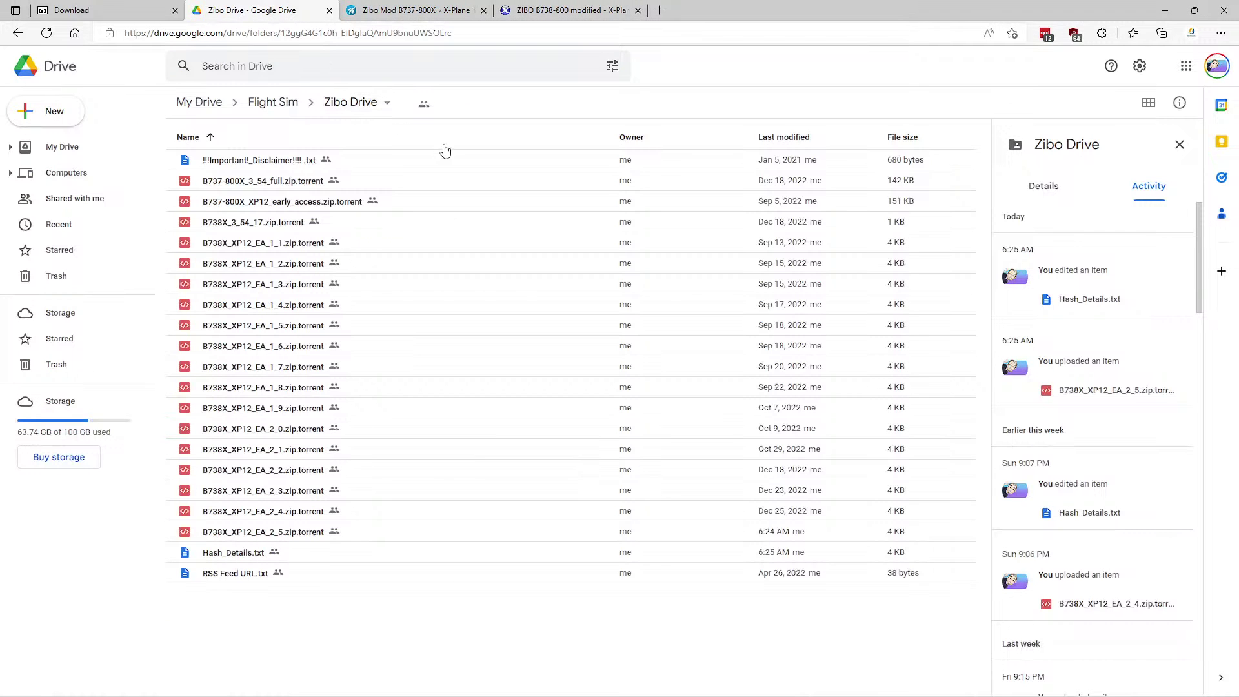
left_click(161, 11)
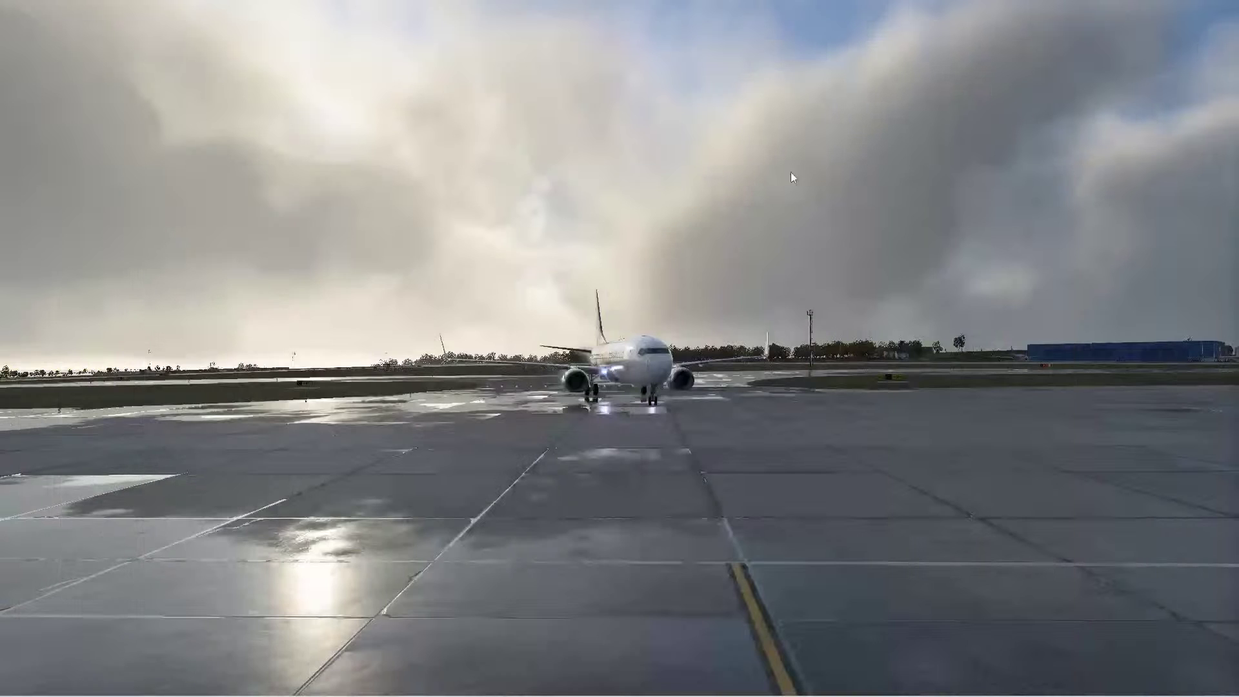
left_click_drag(1153, 252, 915, 153)
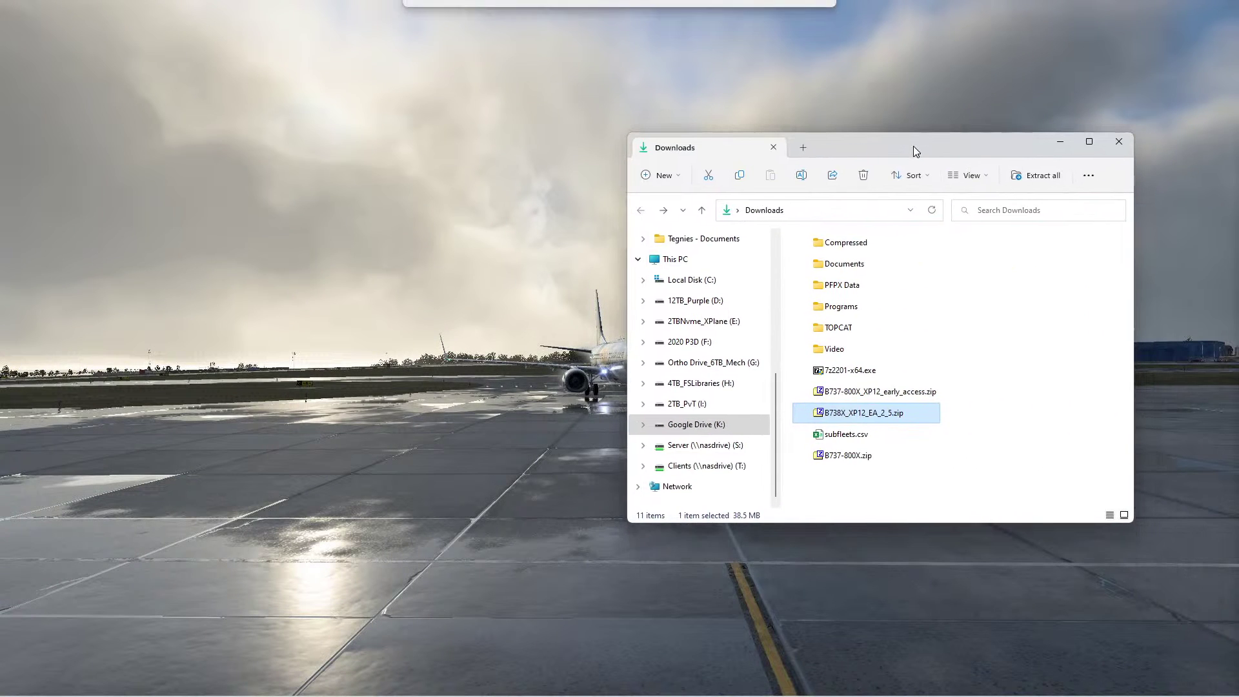
left_click(902, 393)
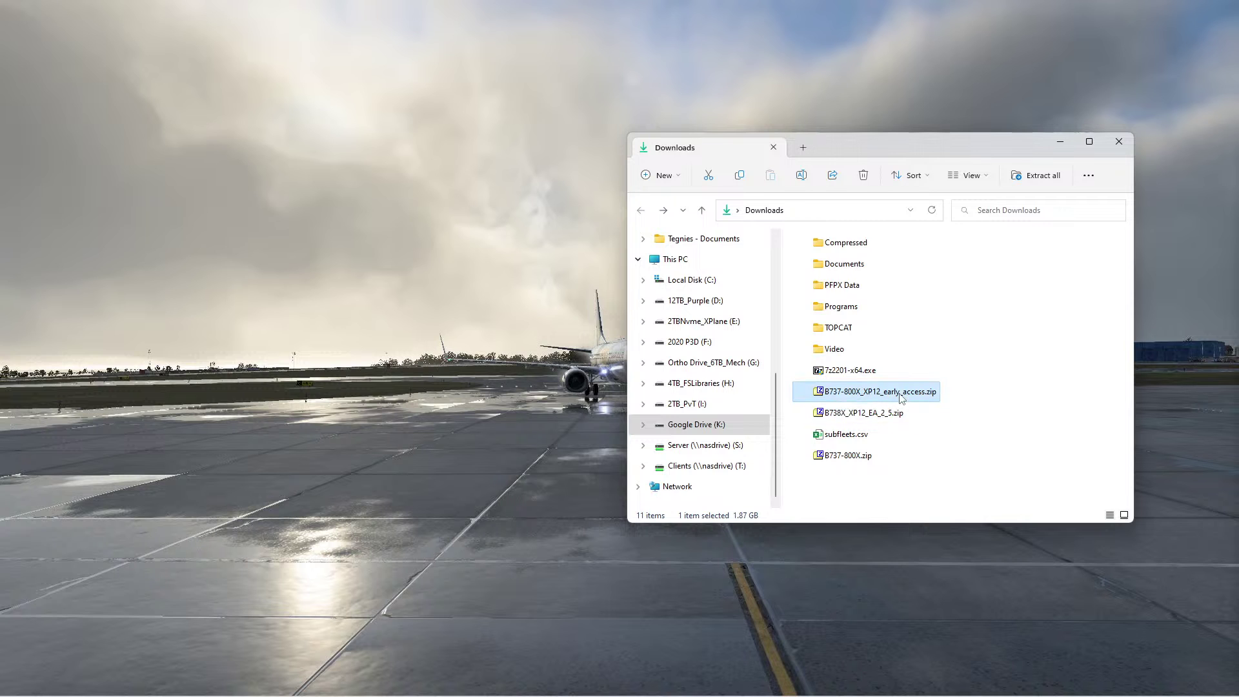
- Arrange the X-Plane 12 - Copy folder window beside Downloads and open its Aircraft folder
key("alt+Tab")
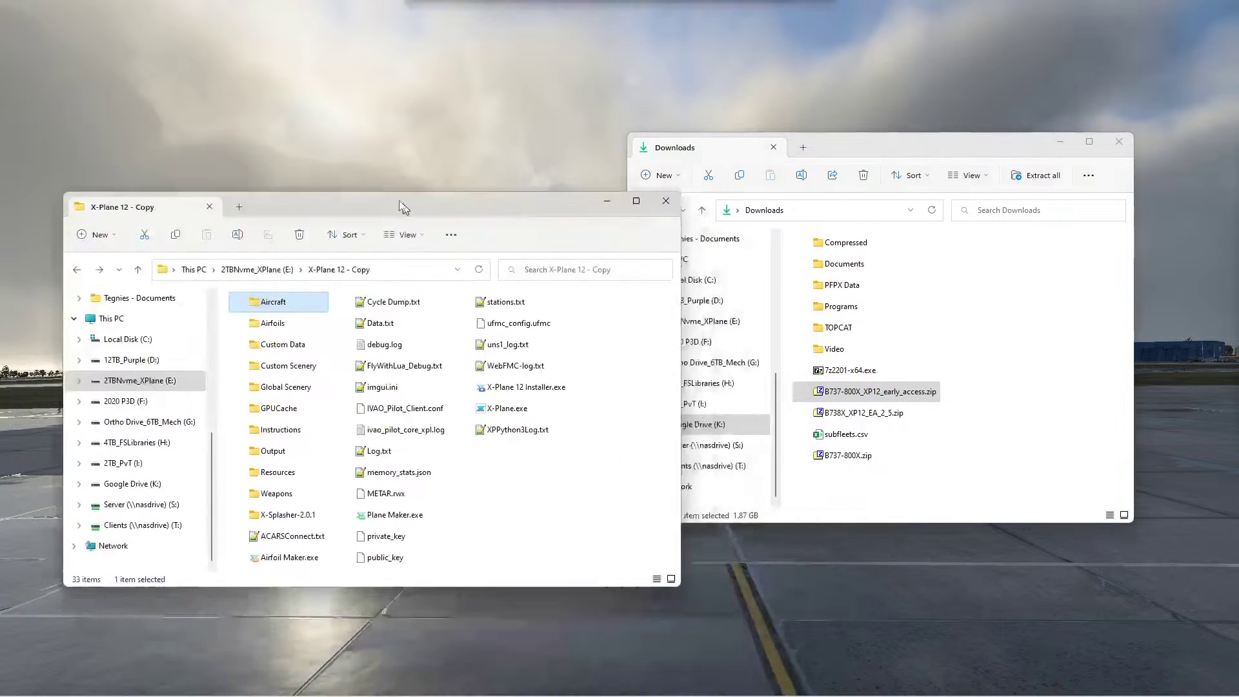
left_click_drag(401, 207, 368, 232)
left_click_drag(911, 152, 990, 209)
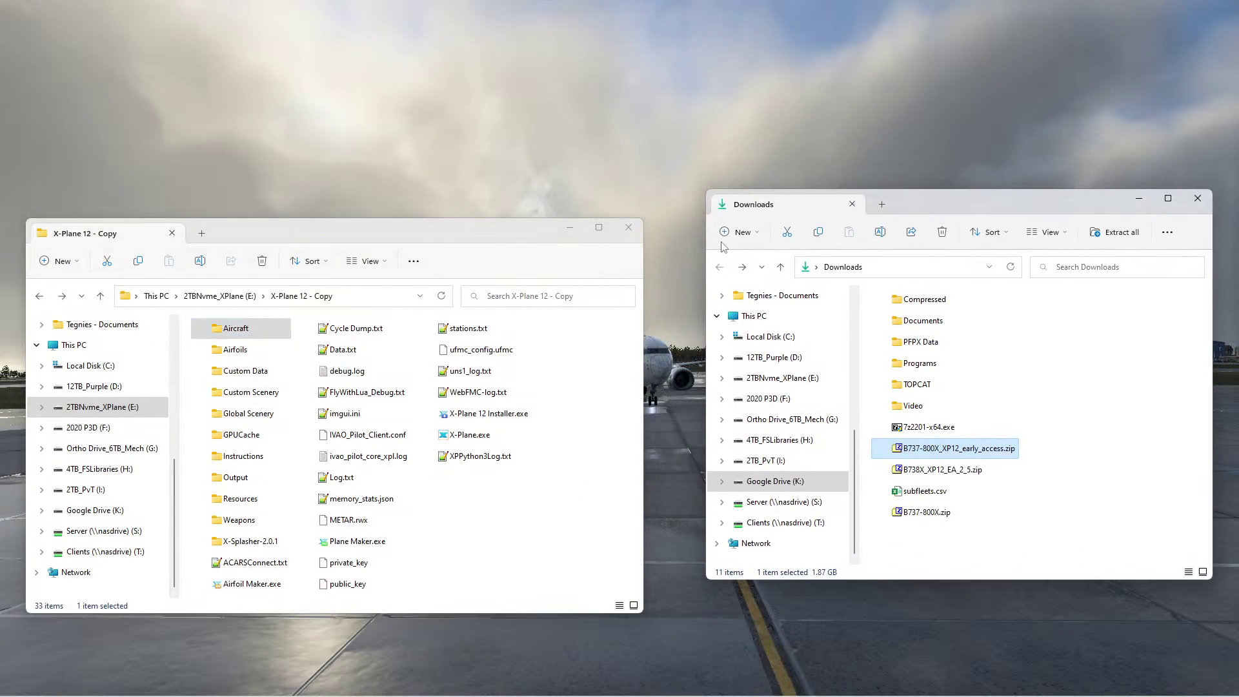
double_click(242, 334)
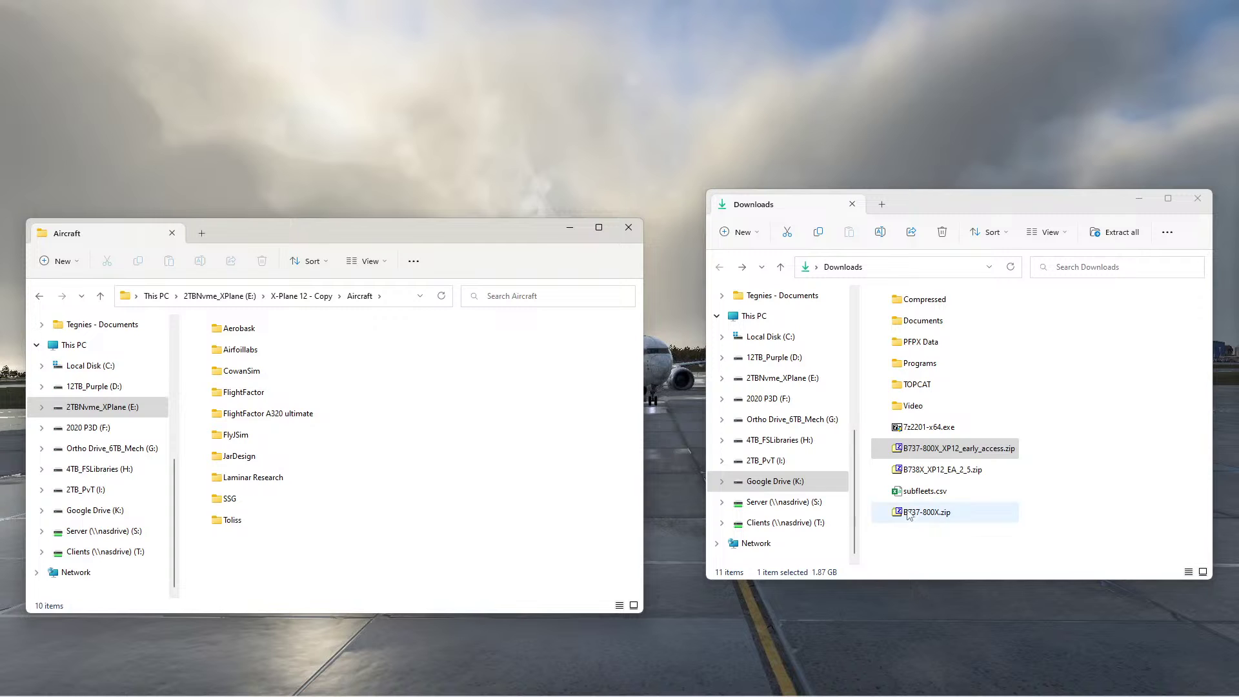
- Open B737-800X_XP12_early_access.zip in 7-Zip and copy its B737-800X folder into the X-Plane 12 - Copy Aircraft folder
left_click(935, 448)
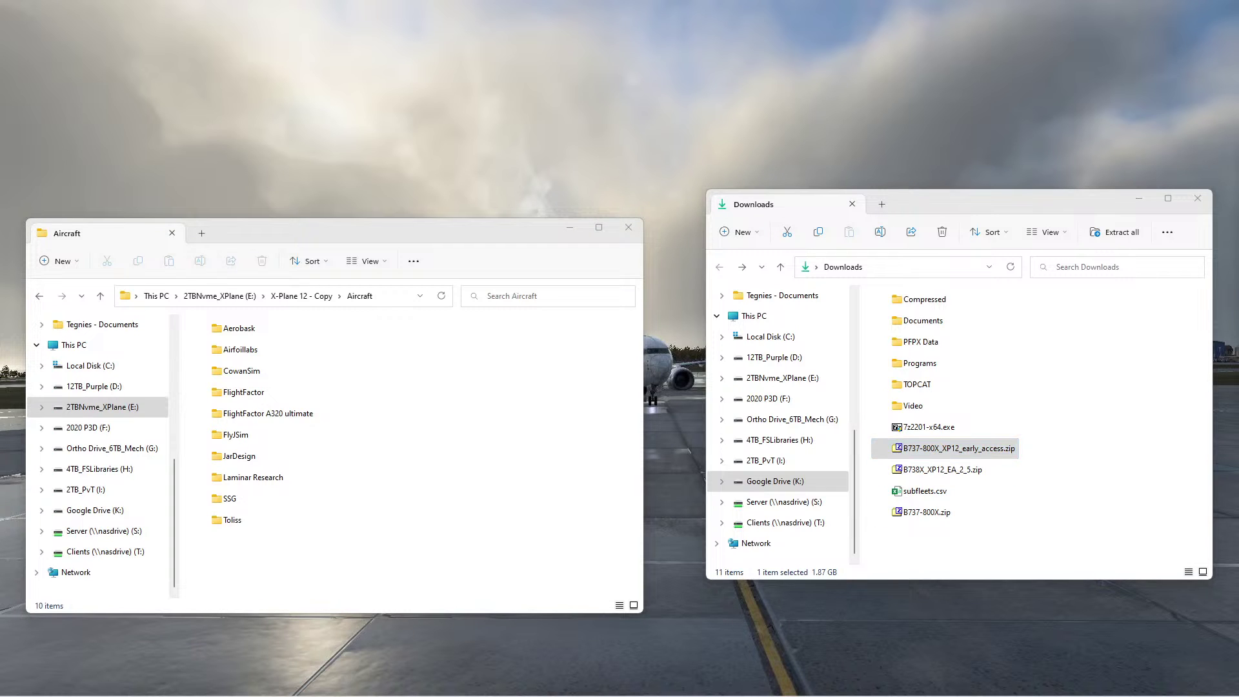
left_click_drag(1137, 329, 1016, 81)
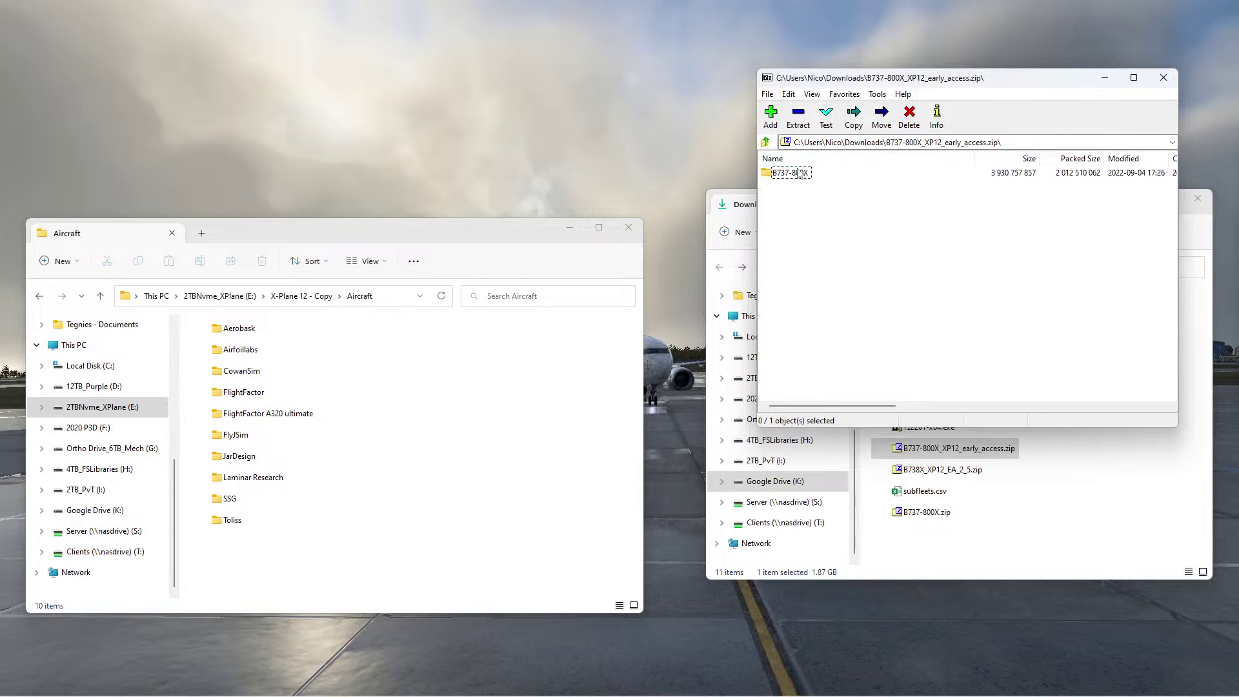
left_click_drag(795, 176, 492, 476)
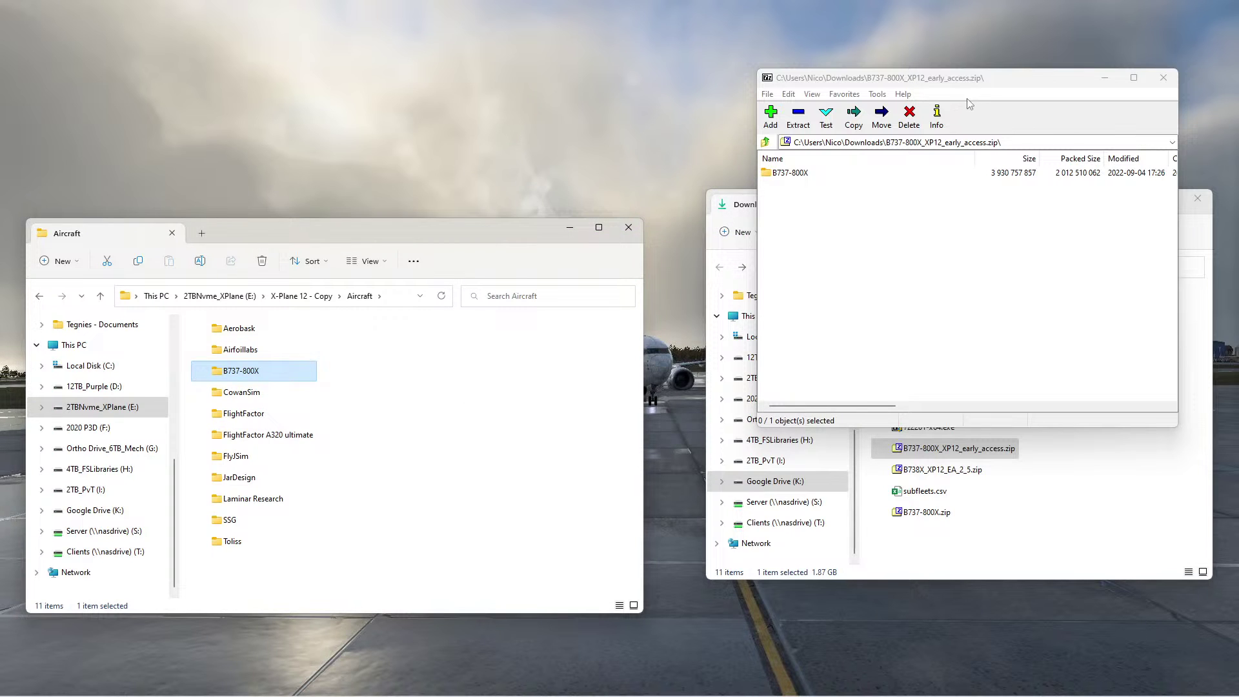
- Rearrange the archive, Downloads and Aircraft windows so all three are accessible, and point out the update and early access zips in Downloads
left_click_drag(969, 82, 875, 494)
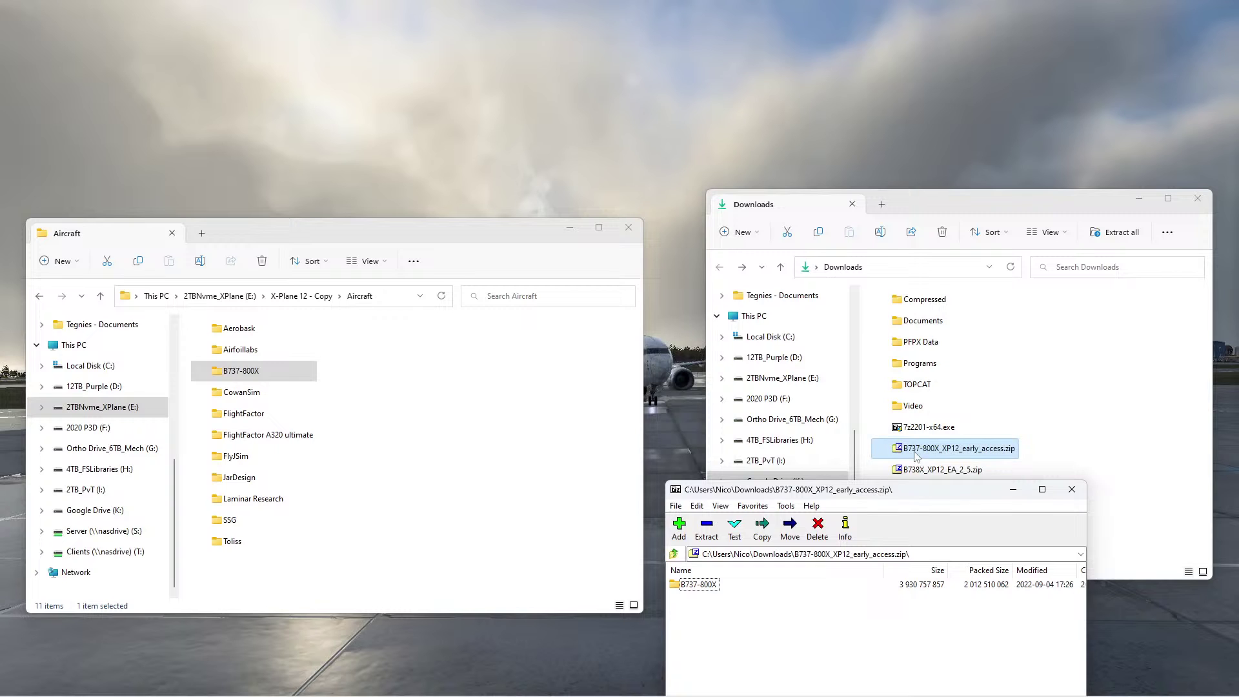
left_click_drag(958, 212, 951, 44)
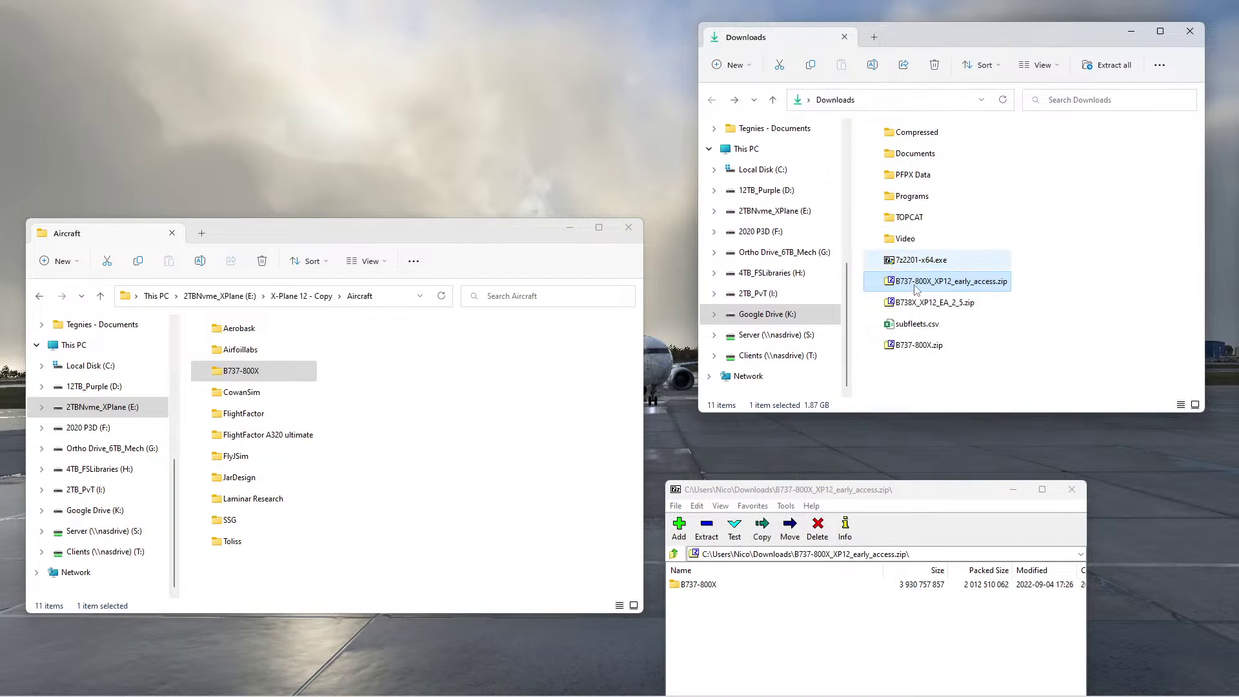
left_click_drag(939, 488, 974, 402)
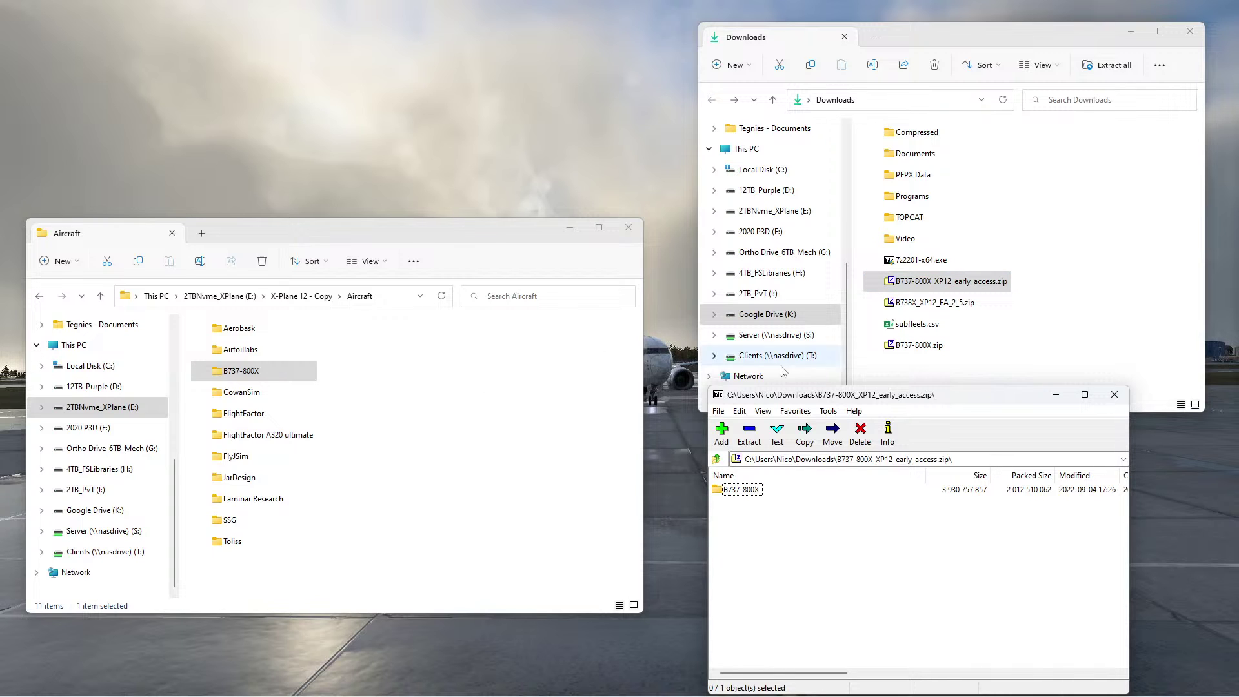
left_click(961, 311)
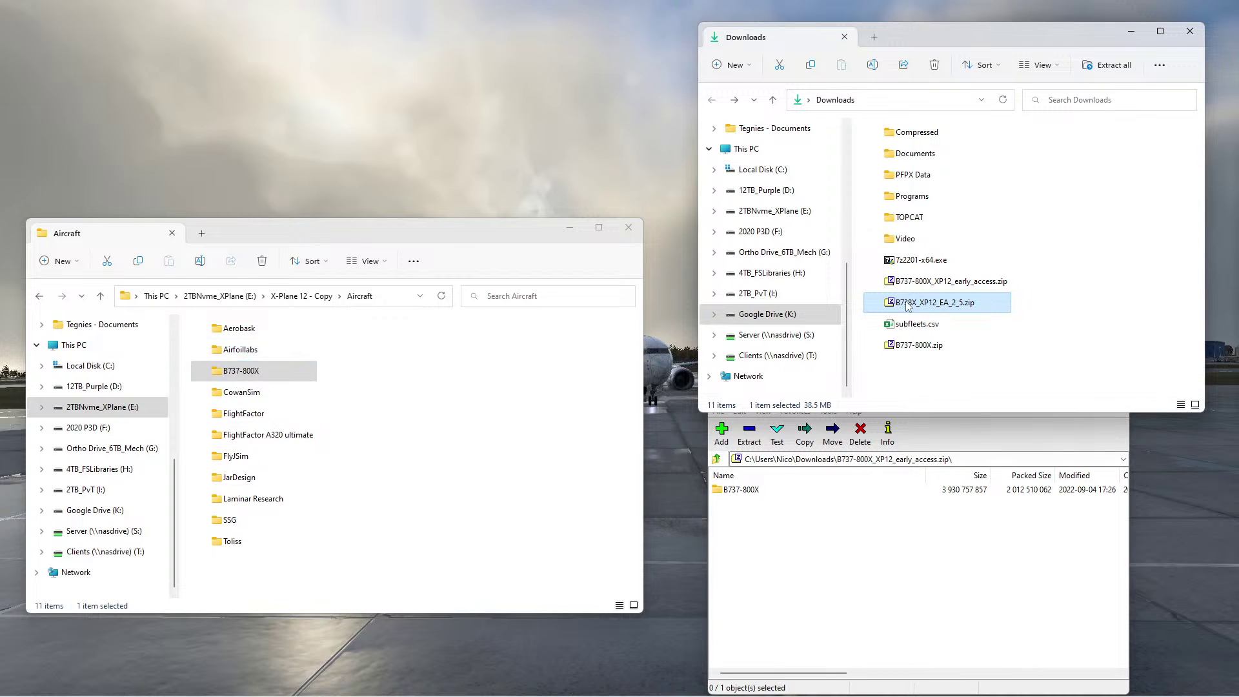
left_click(939, 284)
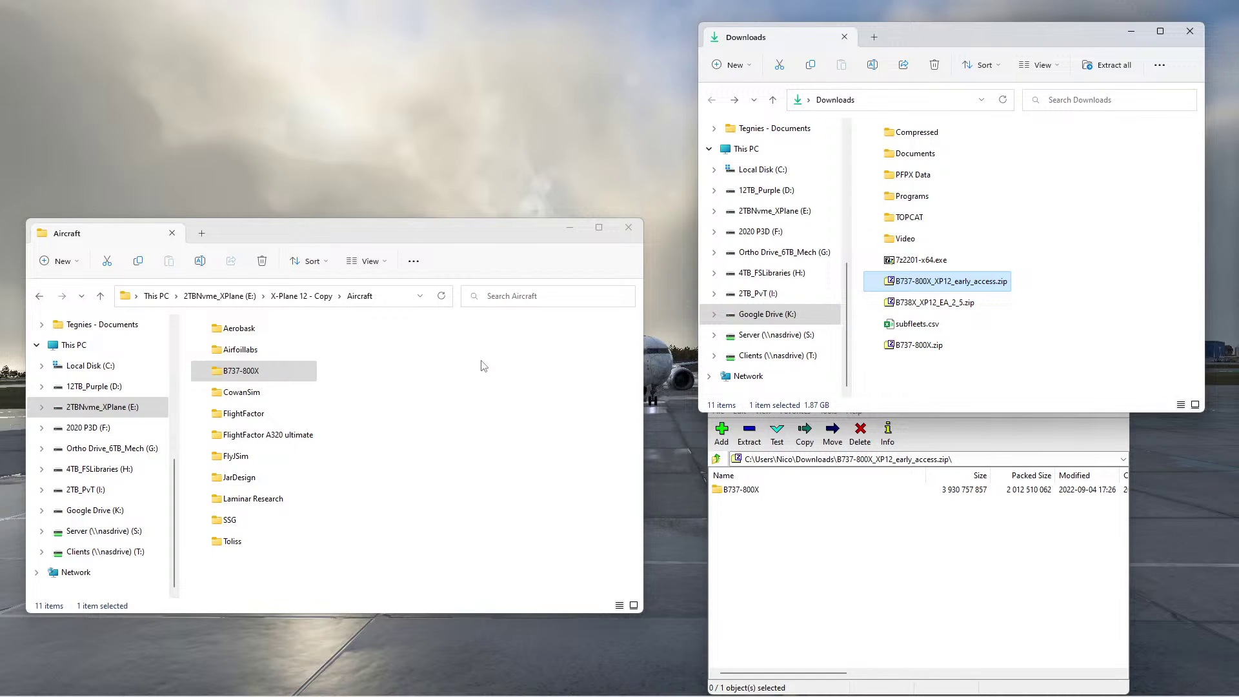
left_click_drag(456, 229, 464, 198)
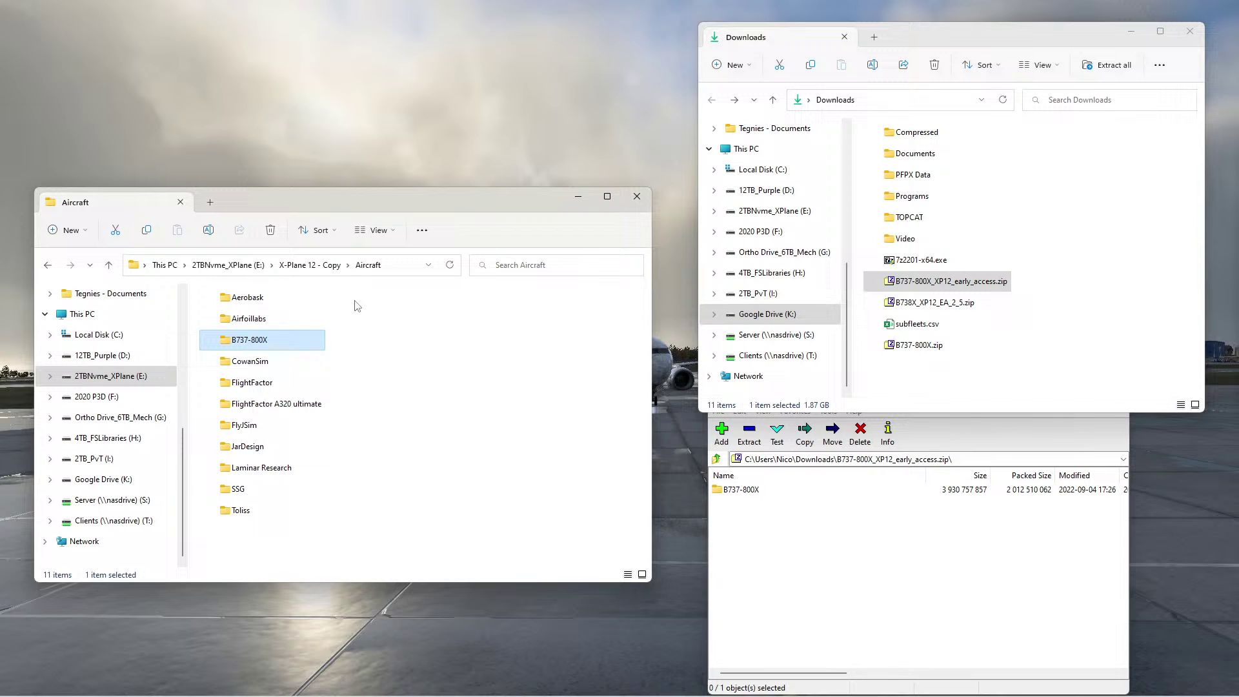
- Open the B737-800X folder inside Aircraft and close the 7-Zip window of the early access archive
double_click(261, 343)
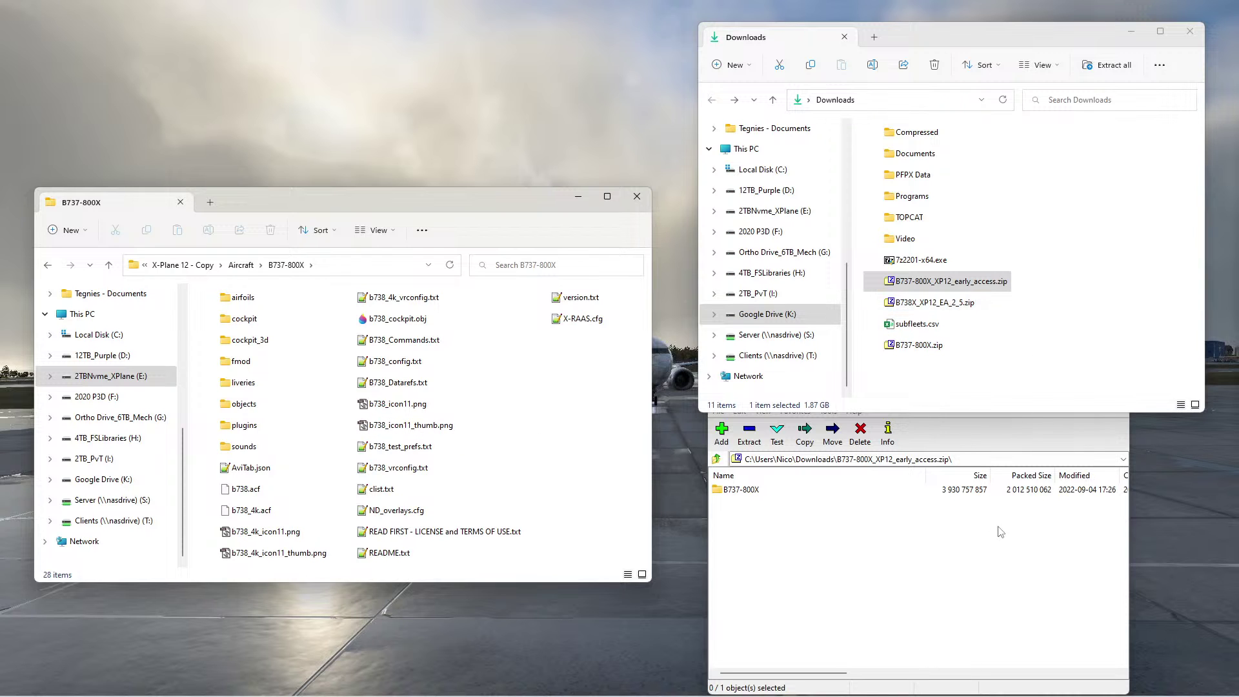
key("alt+Tab")
key("alt+F4")
- Open B738X_XP12_EA_2_5.zip from Downloads and copy all six of its items into the B737-800X folder
left_click(951, 313)
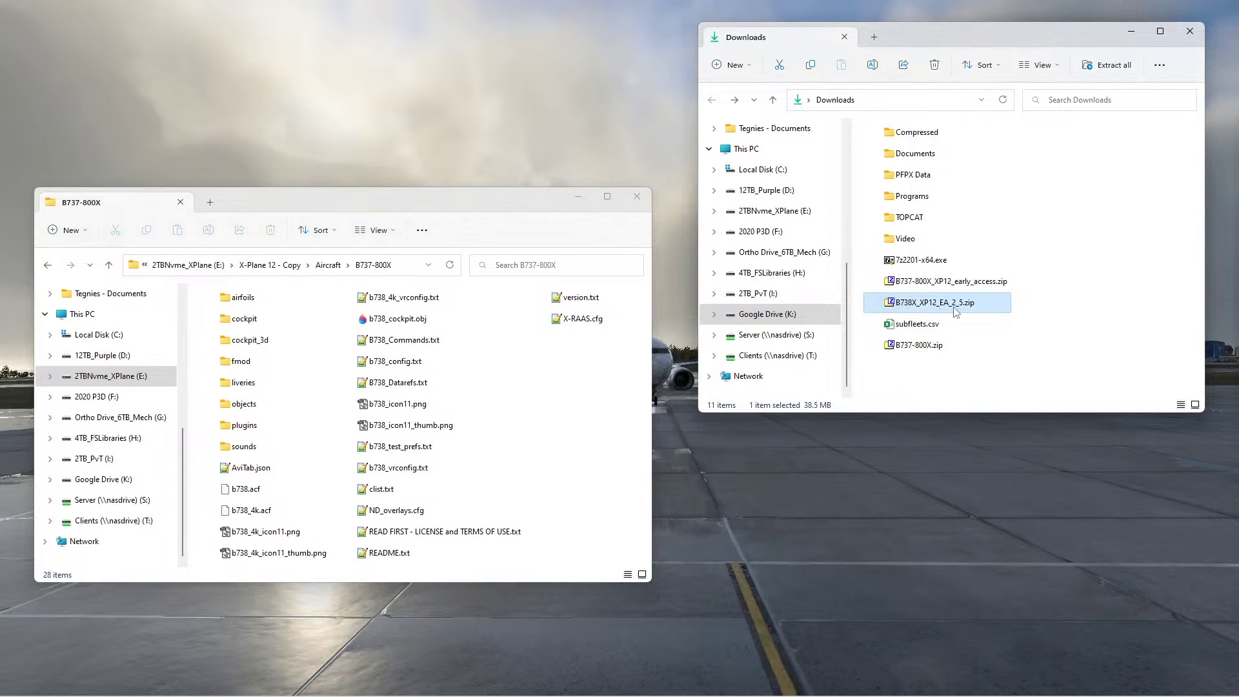
double_click(954, 312)
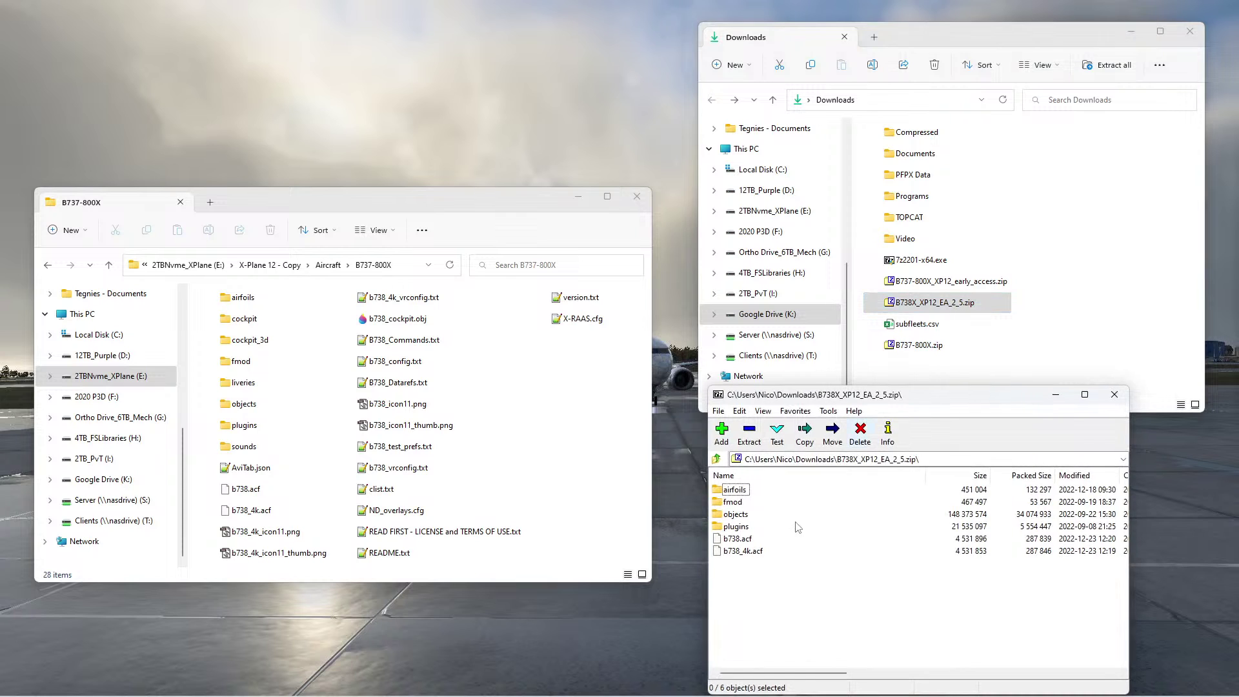
left_click_drag(791, 585, 576, 442)
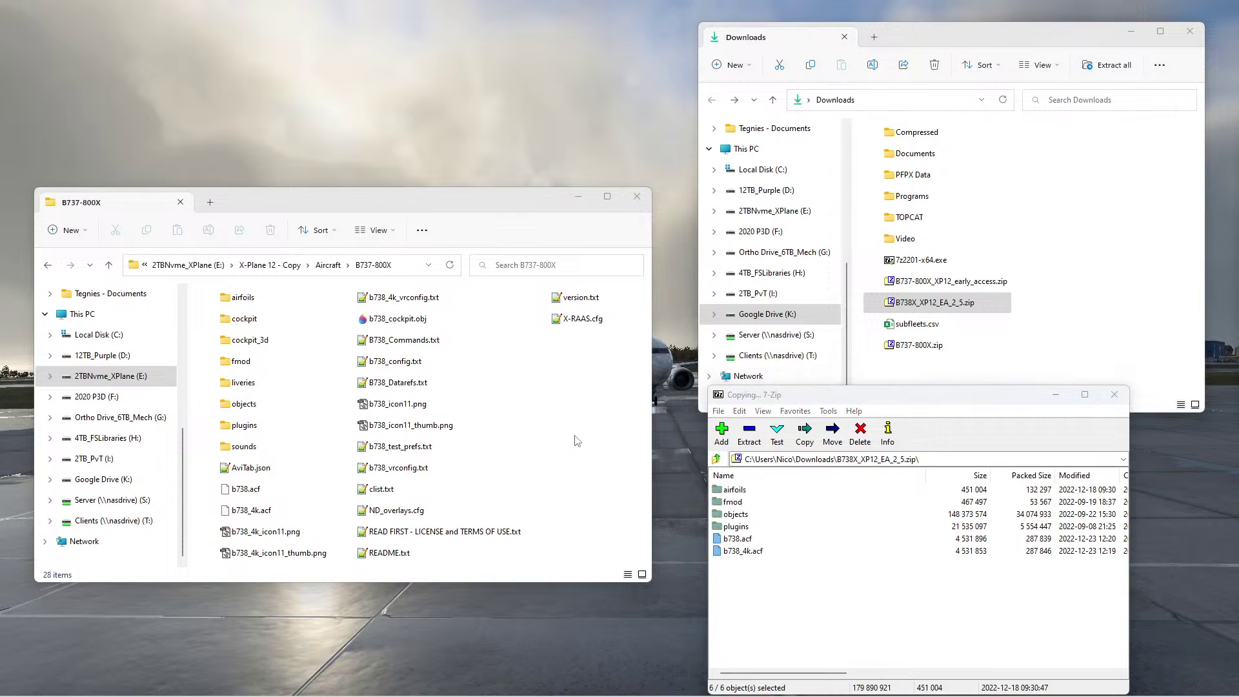
key("Return")
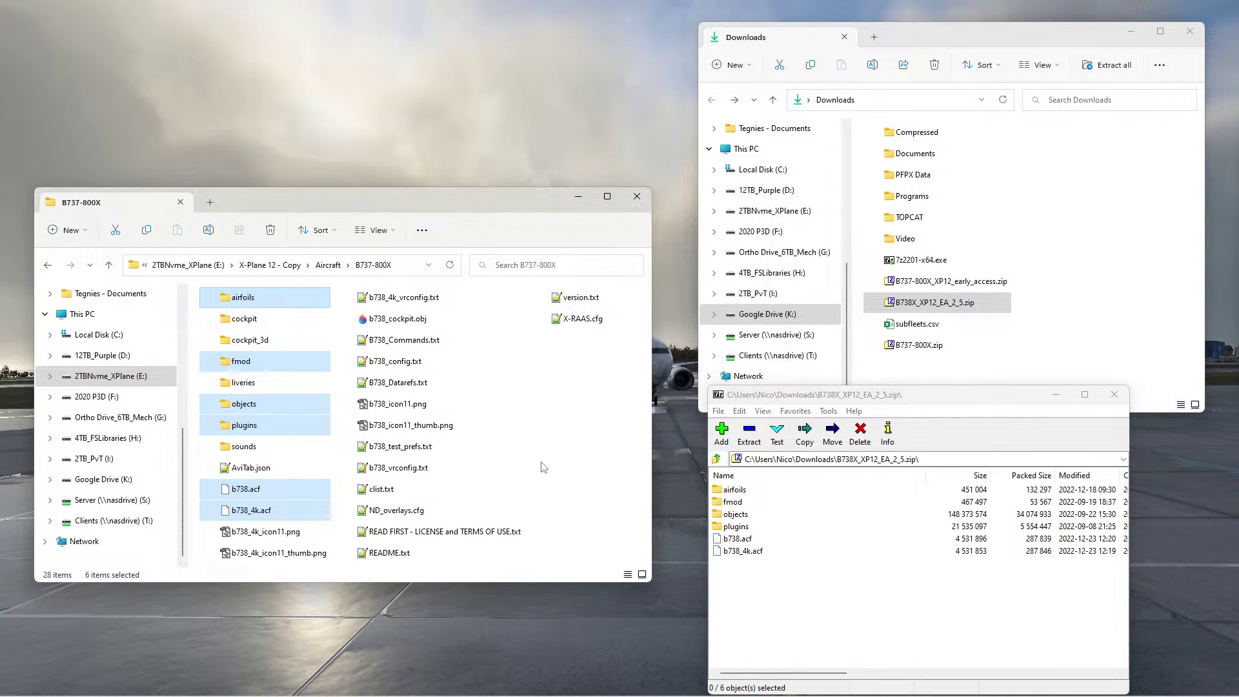
- Close the update archive and clear the B737-800X and Downloads folder windows off the desktop
left_click(1115, 394)
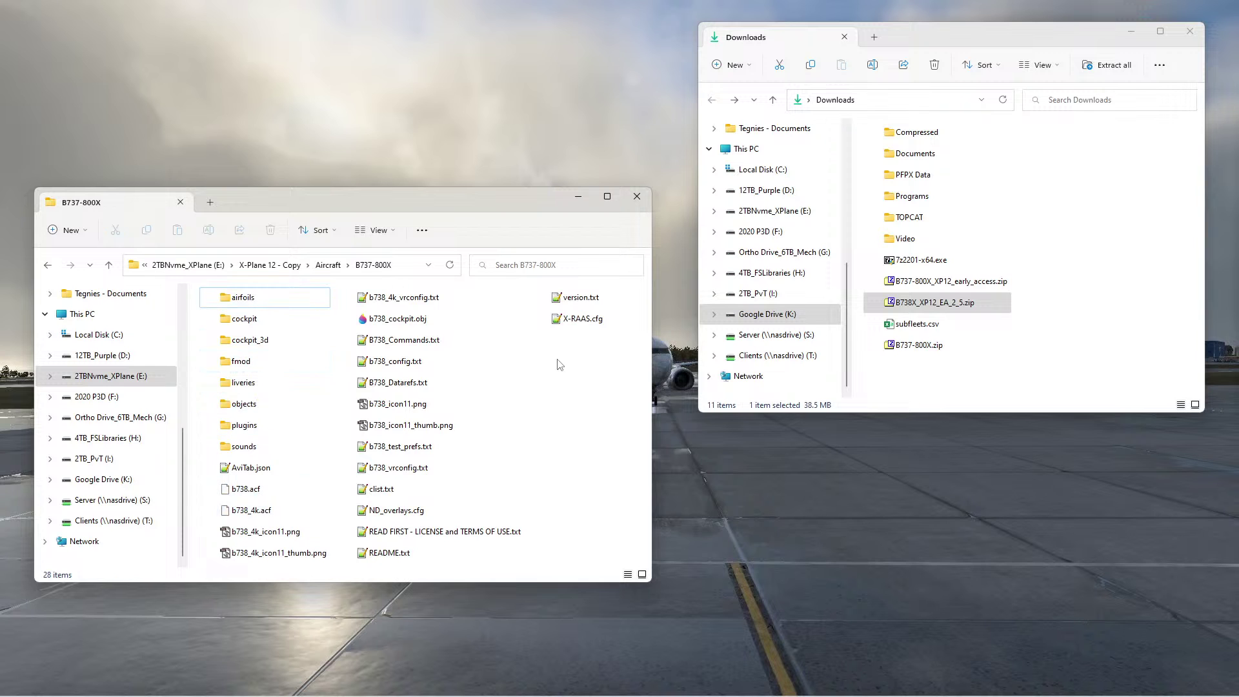
key("alt+F4")
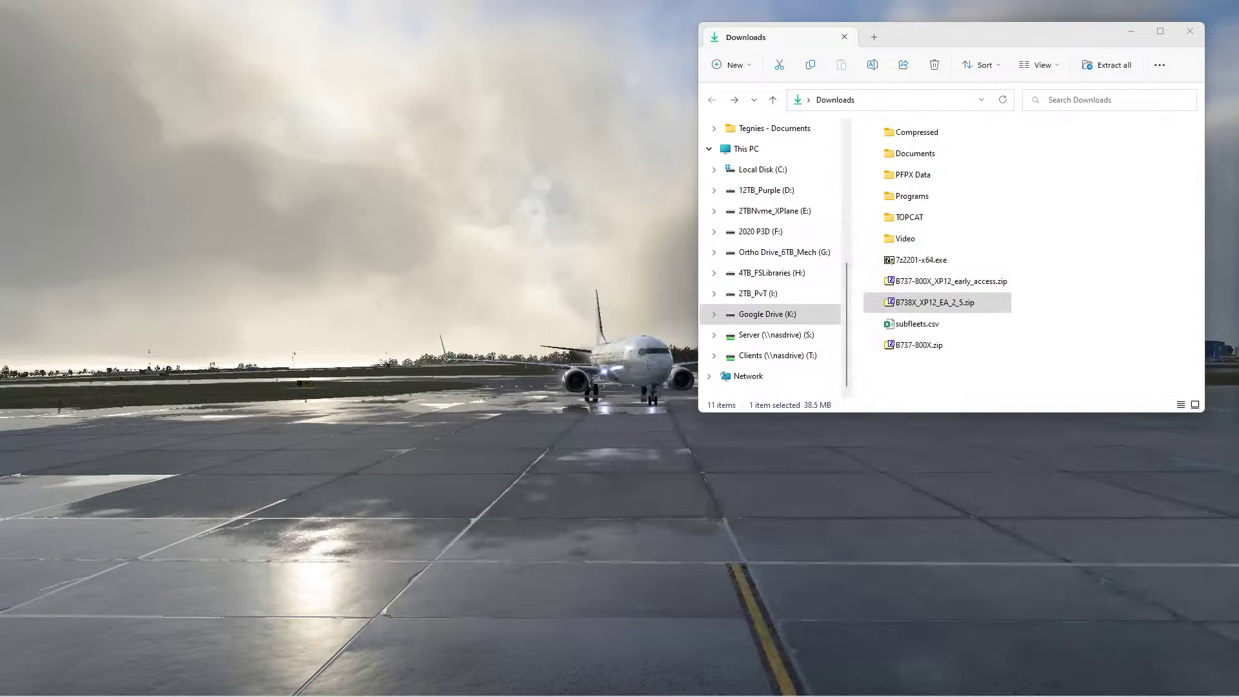
key("alt+F4")
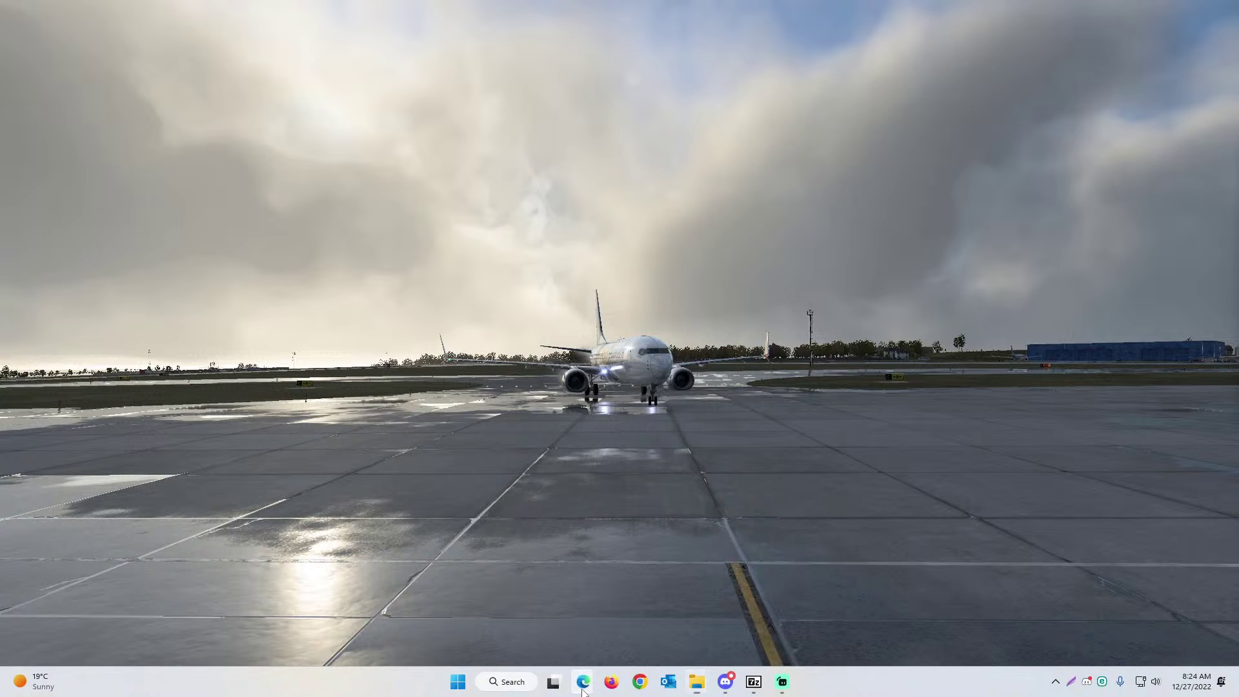
- Switch to the browser, close the 7-Zip download page, and point out the B737-800X_XP12_early_access and B738X_XP12_EA_2_5 torrents in Zibo Drive
mouse_move(581, 683)
left_click(648, 610)
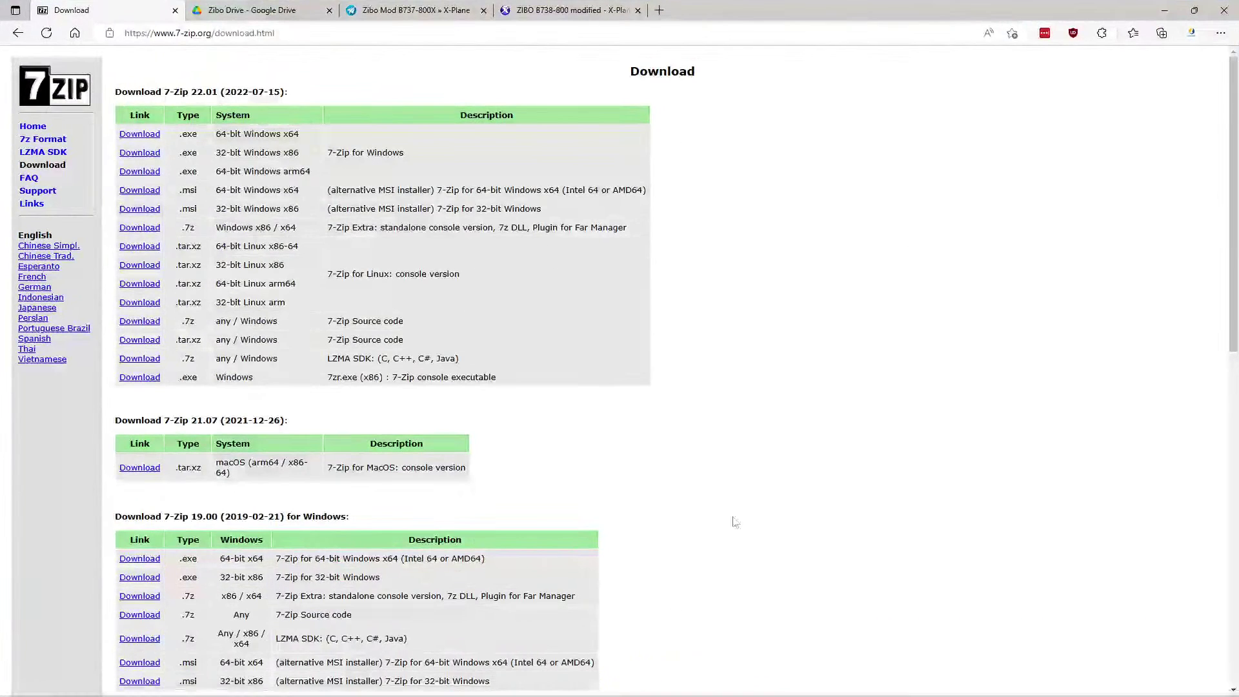
left_click(175, 11)
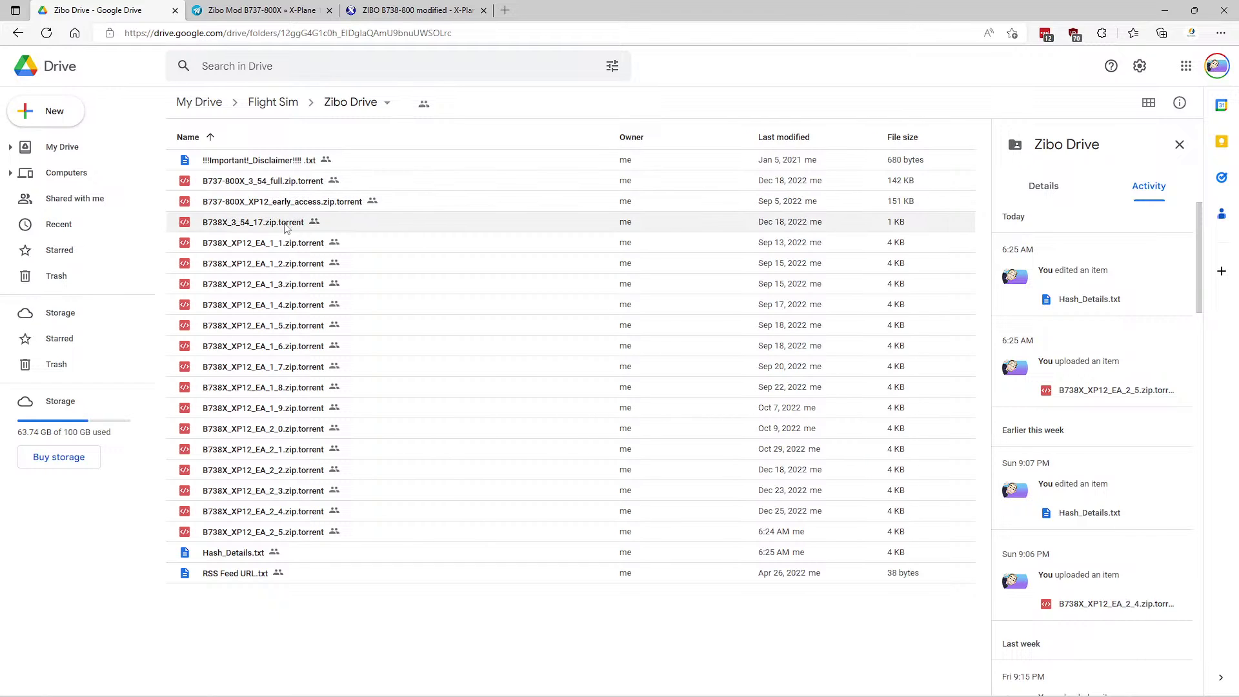
left_click(275, 204)
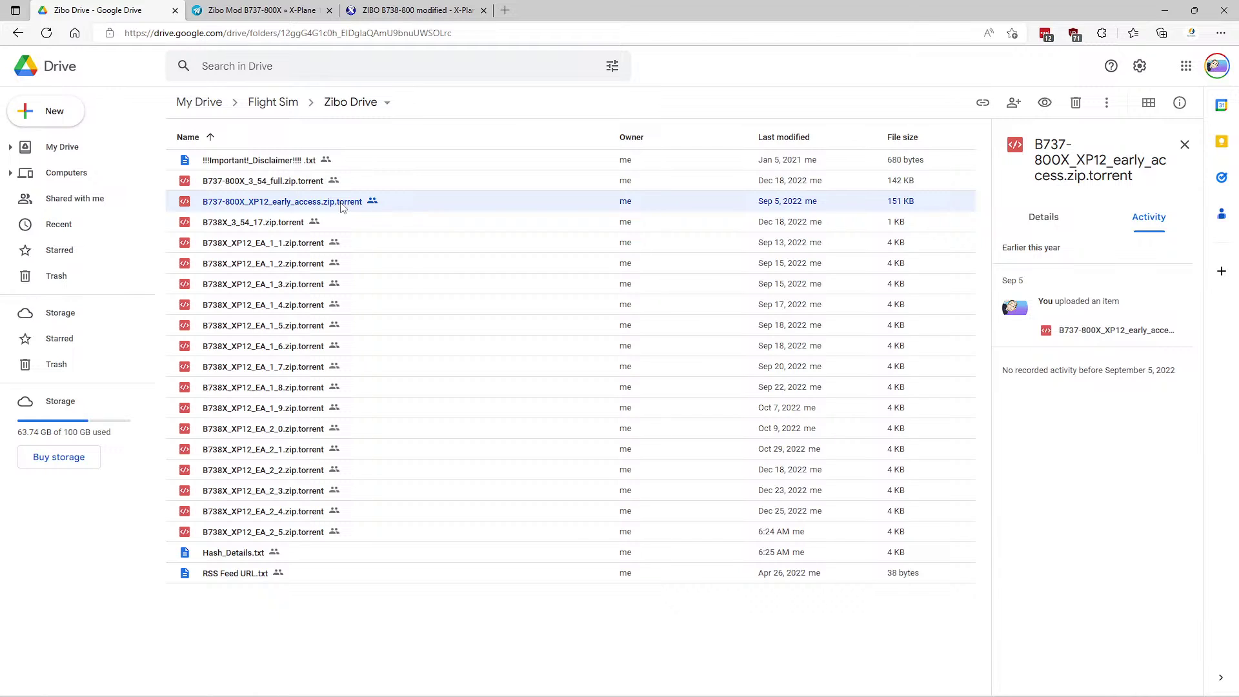
left_click(305, 534)
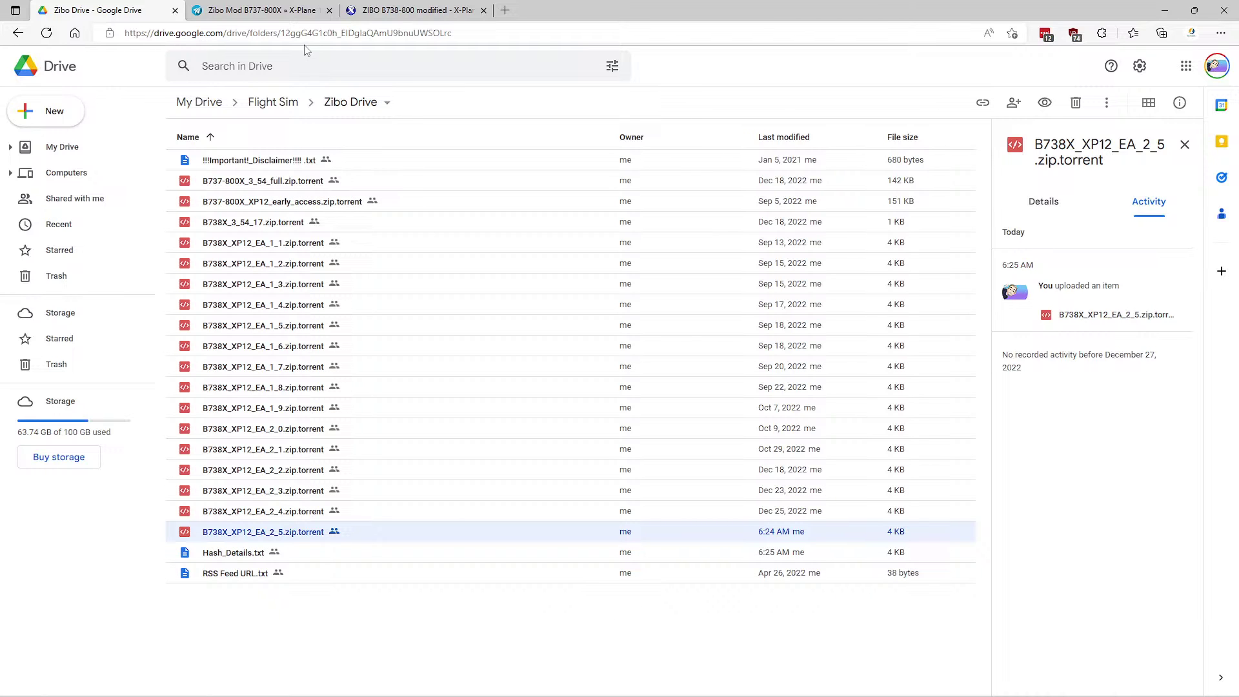
- Show the Zibo Mod B737-800X page on x-plane.to and review its fresh installation and update instructions
left_click(245, 11)
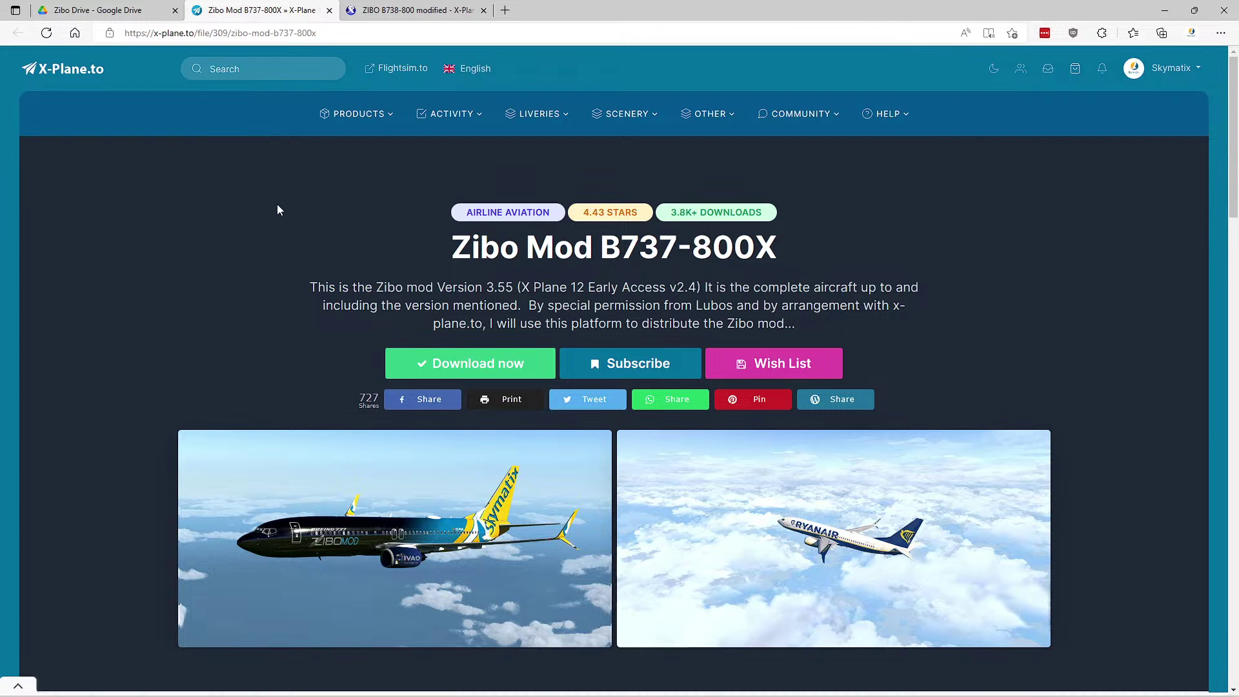
scroll(418, 219, "down", 5)
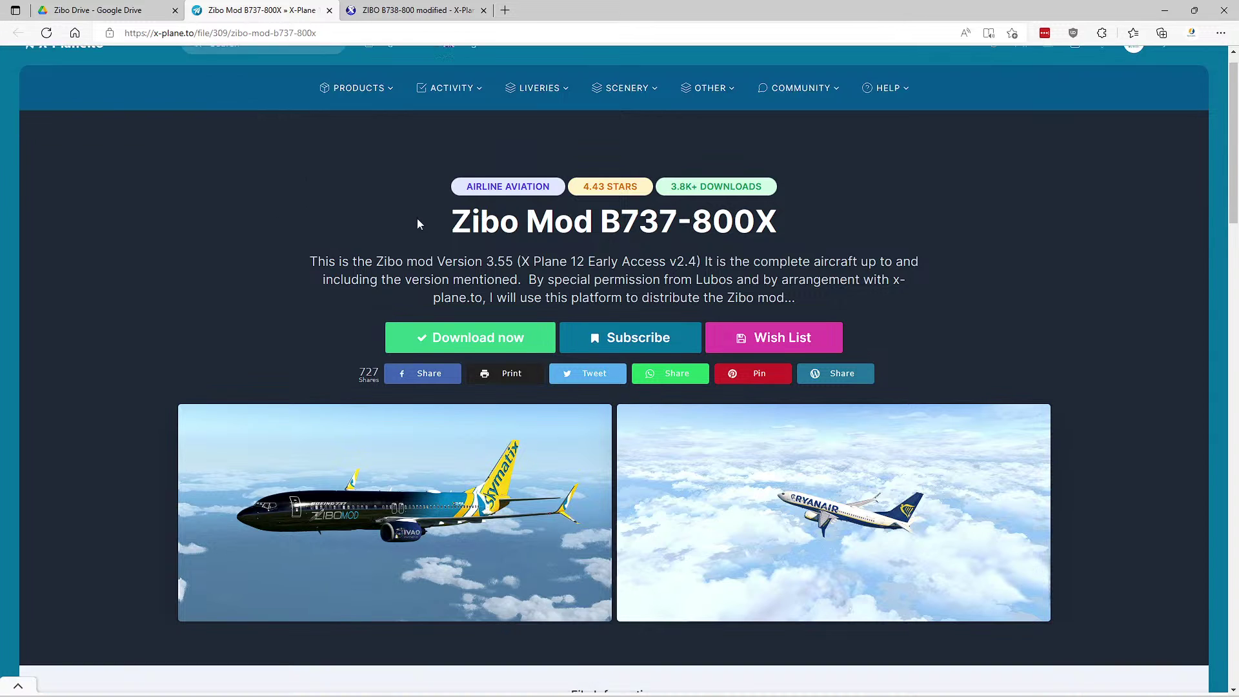
scroll(445, 221, "down", 5)
scroll(445, 221, "down", 2)
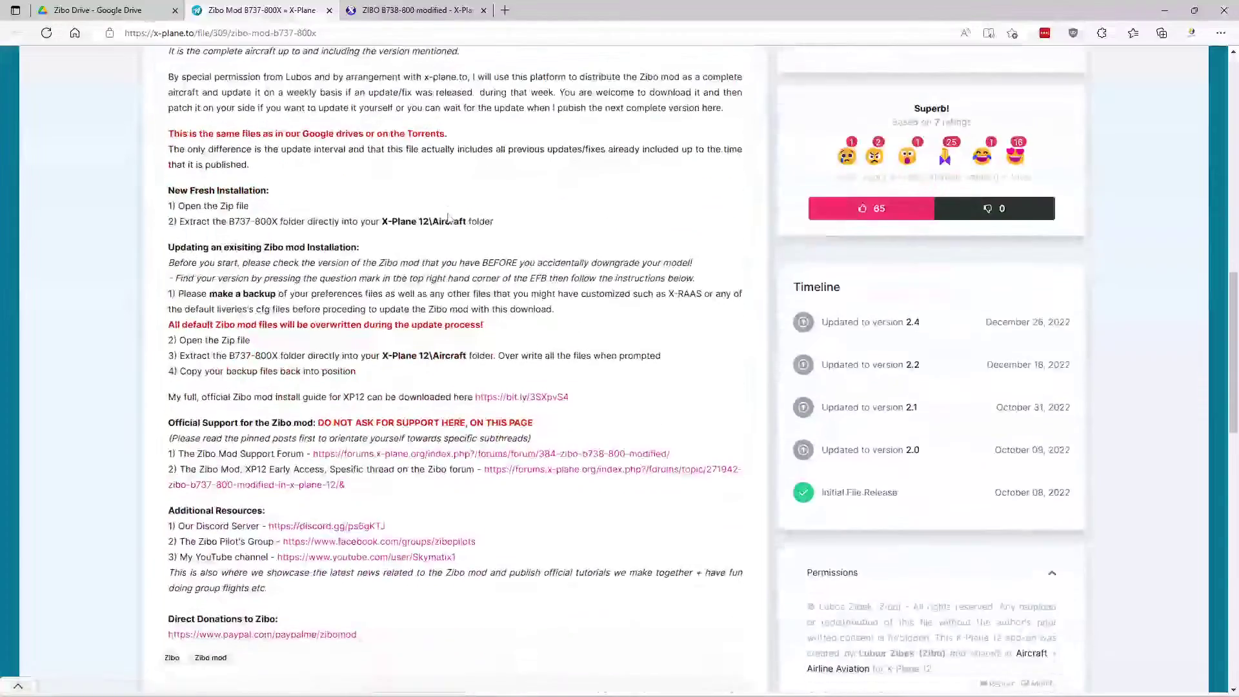
scroll(450, 212, "up", 2)
scroll(450, 212, "up", 10)
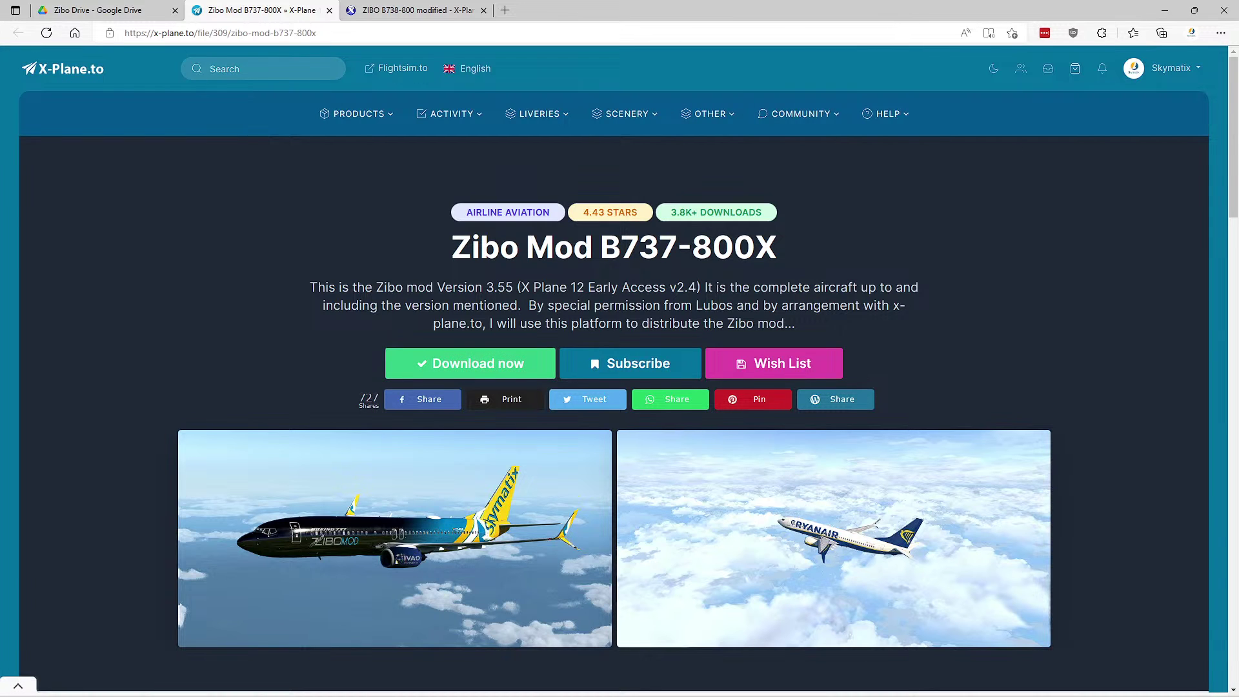
- Bring the B737-800X folder window over the page, go up to Aircraft to point out the B737-800X folder, and return to the browser
left_click_drag(1238, 362, 656, 181)
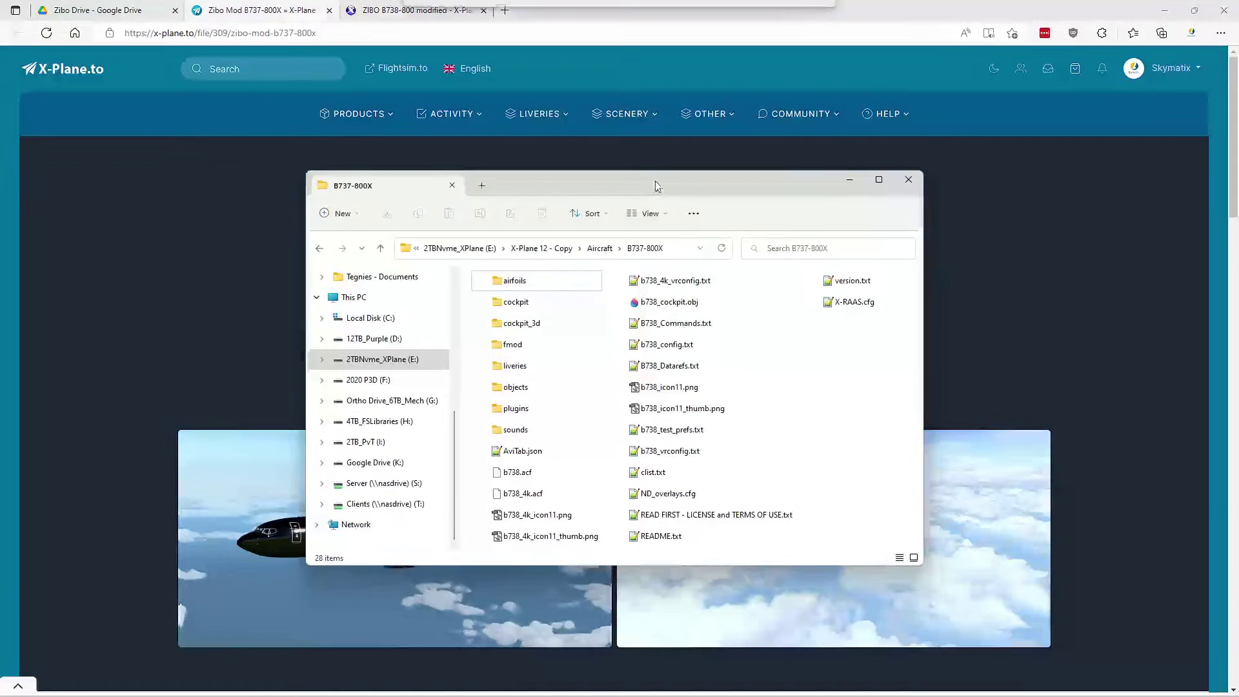
left_click(590, 249)
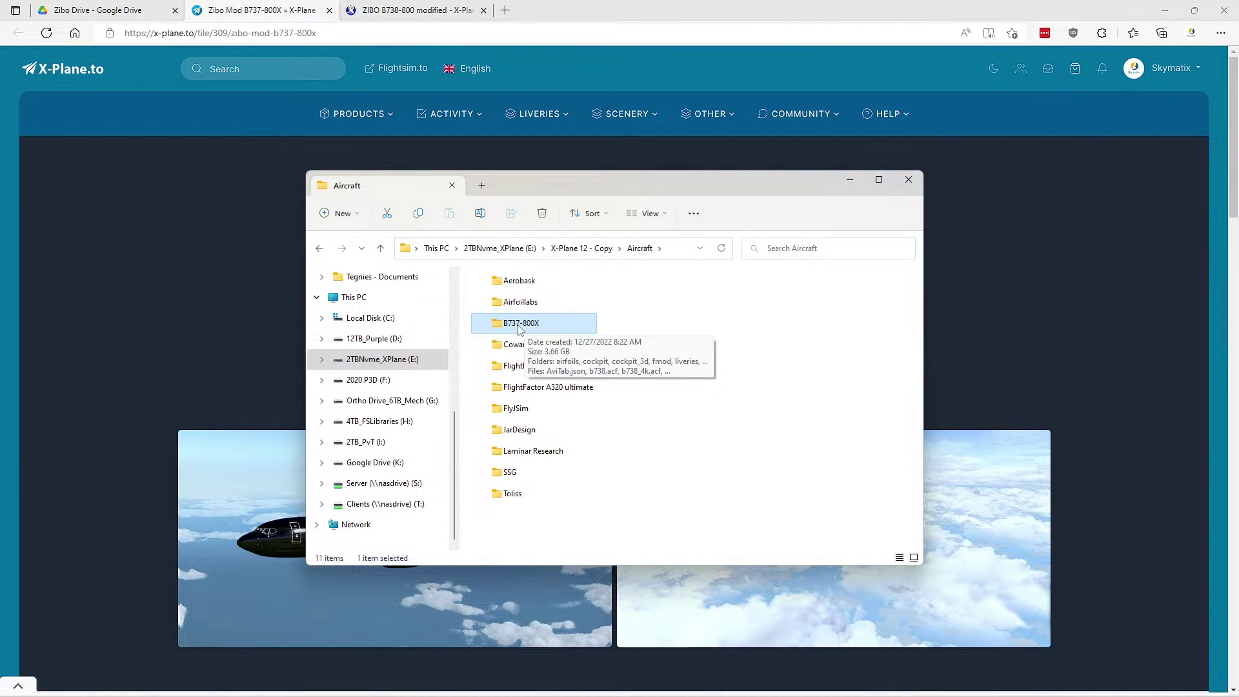
key("alt+Tab")
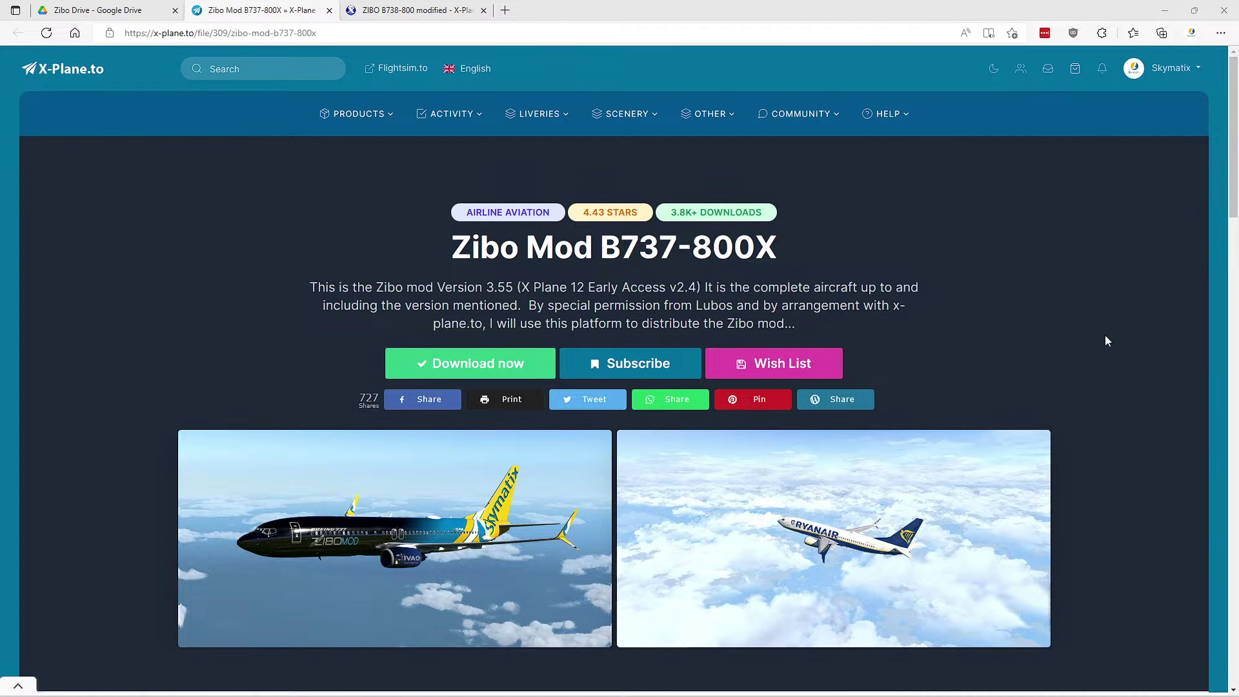
scroll(1102, 341, "down", 5)
scroll(1102, 341, "up", 5)
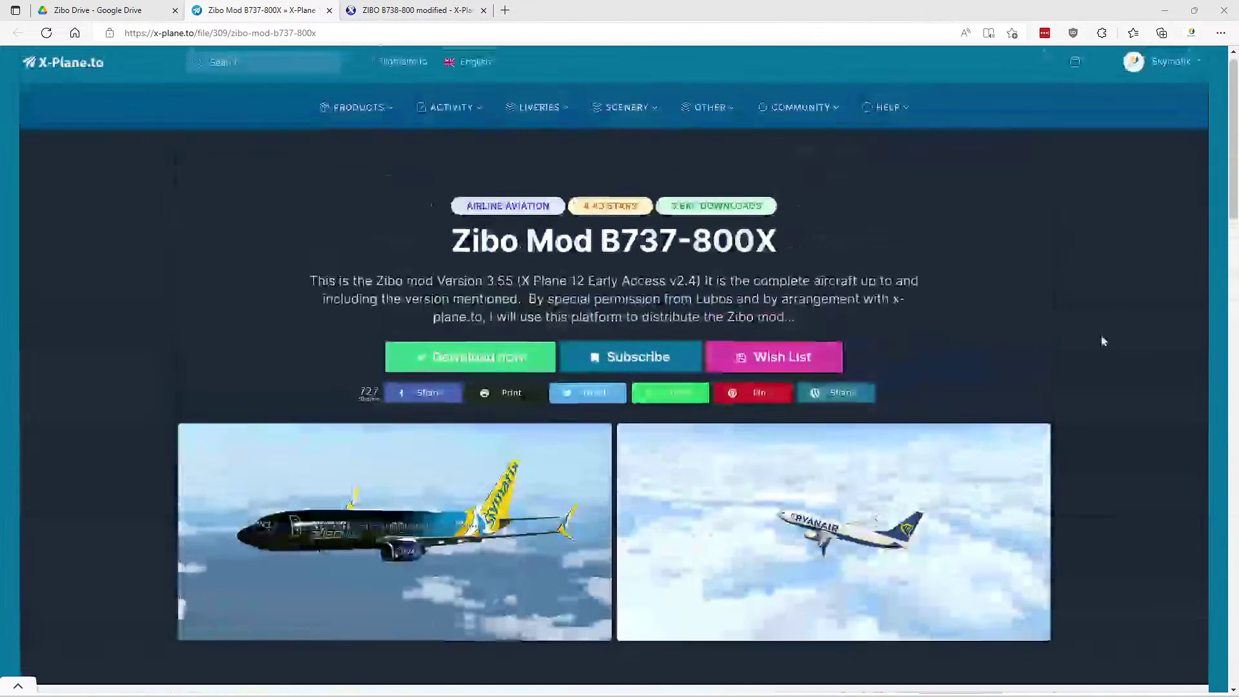
scroll(1104, 342, "down", 5)
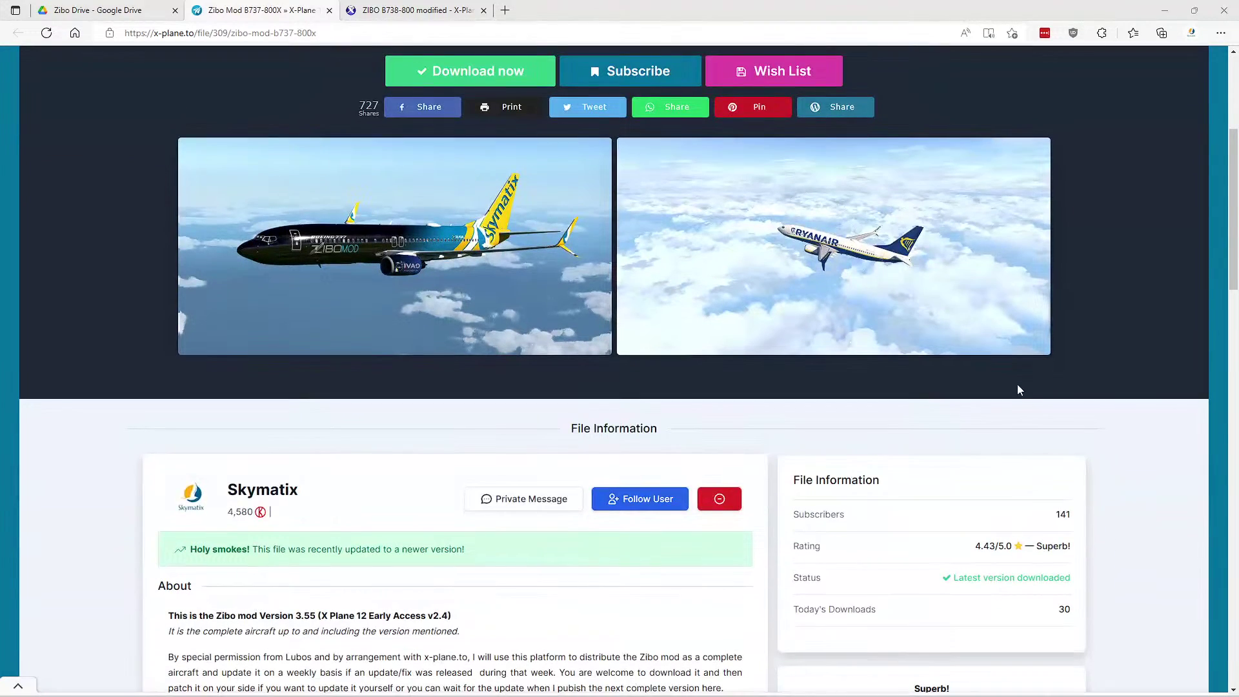
scroll(1019, 398, "up", 3)
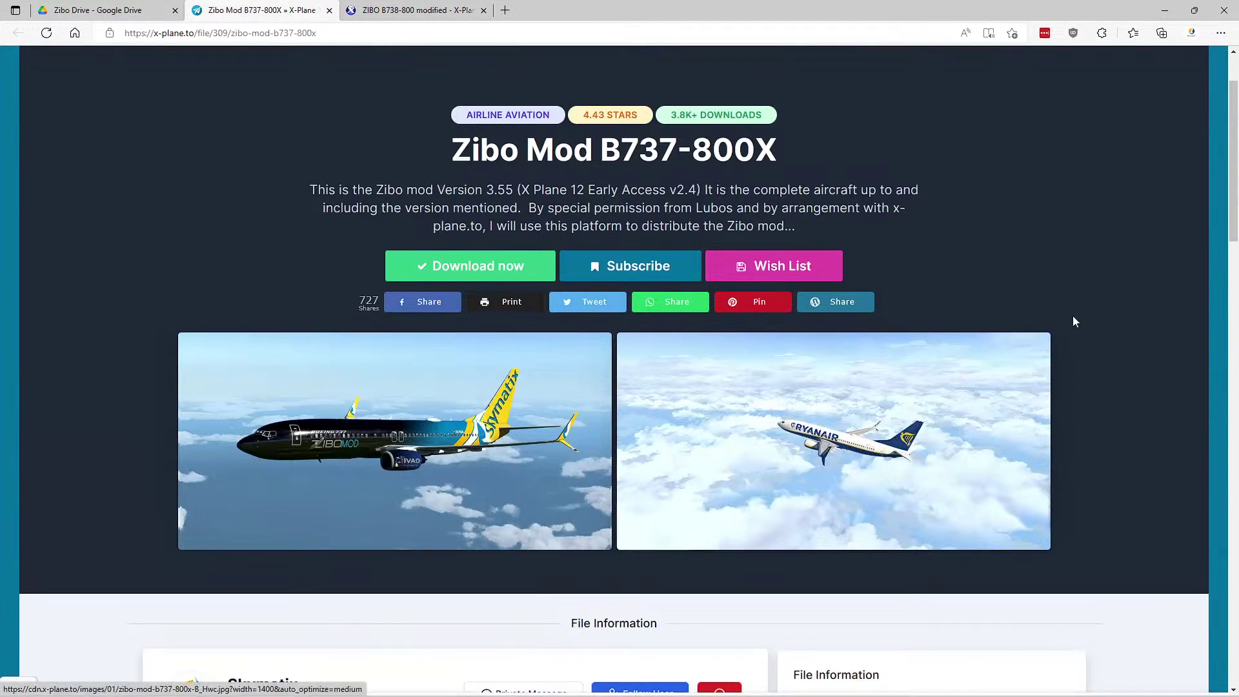